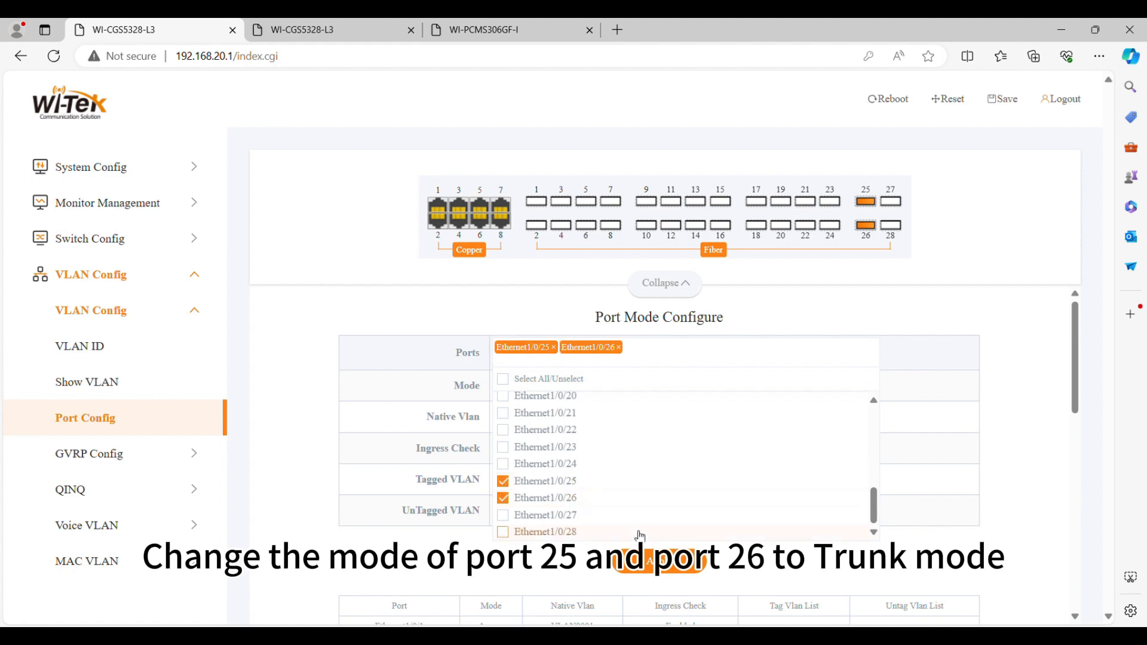
# - Configure Ethernet1/0/25 and Ethernet1/0/26 on Switch A as Trunk ports with tagged VLANs 10;100, and check their rows in the port table
pyautogui.click(946, 462)
pyautogui.click(645, 388)
pyautogui.click(602, 422)
pyautogui.click(603, 476)
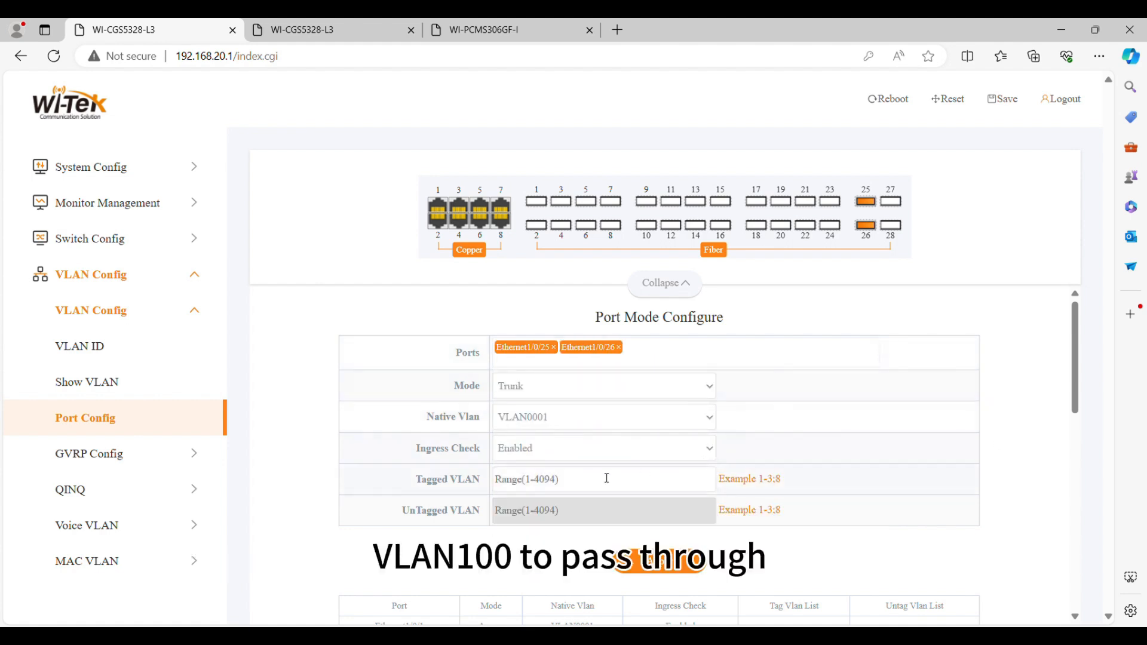
pyautogui.write('10;100')
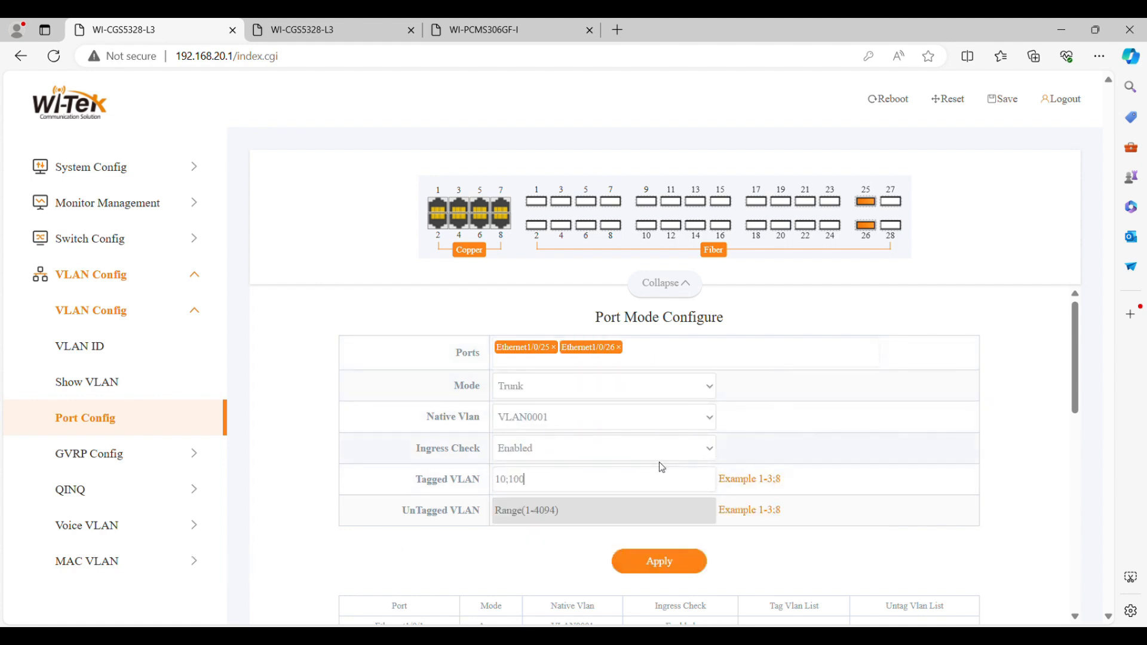
pyautogui.click(692, 560)
pyautogui.scroll(-5, 924, 453)
pyautogui.scroll(-5, 922, 452)
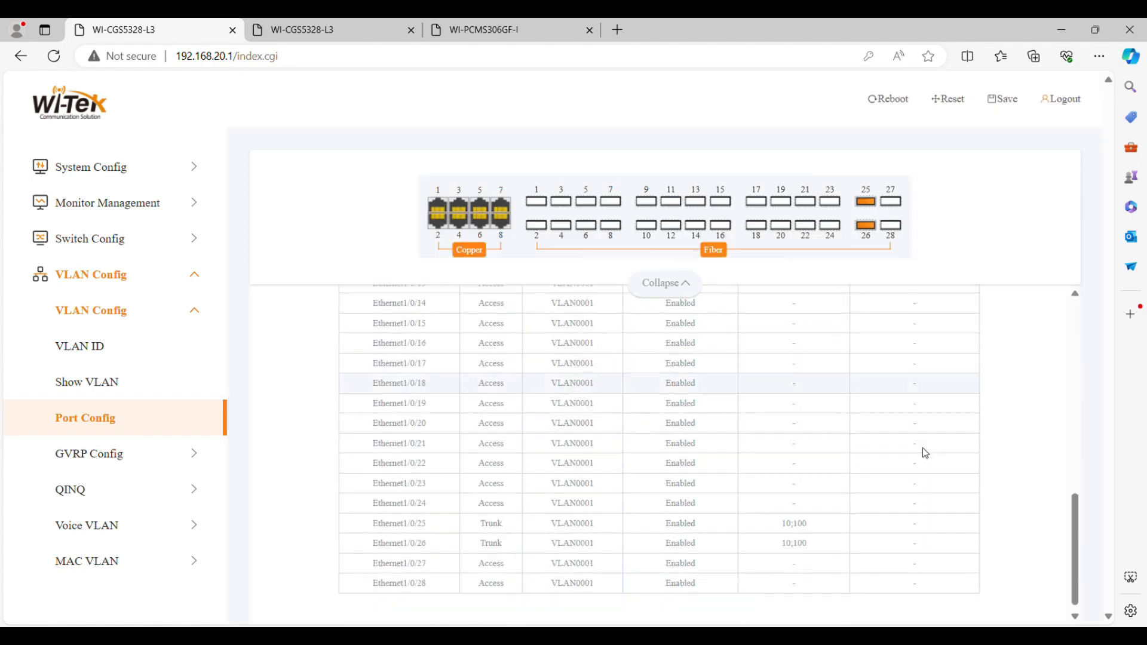
pyautogui.moveTo(370, 517); pyautogui.dragTo(817, 549)
# - Switch to SwitchB at 192.168.20.2 and add VLAN IDs 10;100
pyautogui.click(335, 30)
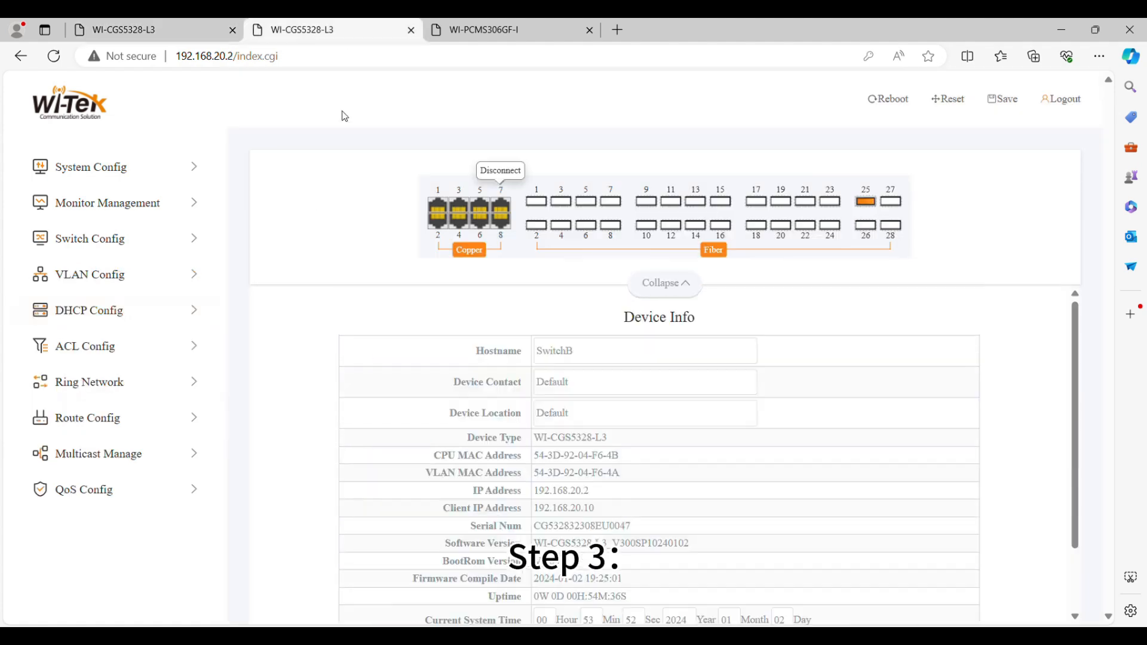
pyautogui.click(95, 275)
pyautogui.click(96, 310)
pyautogui.click(81, 346)
pyautogui.click(543, 357)
pyautogui.write('10;')
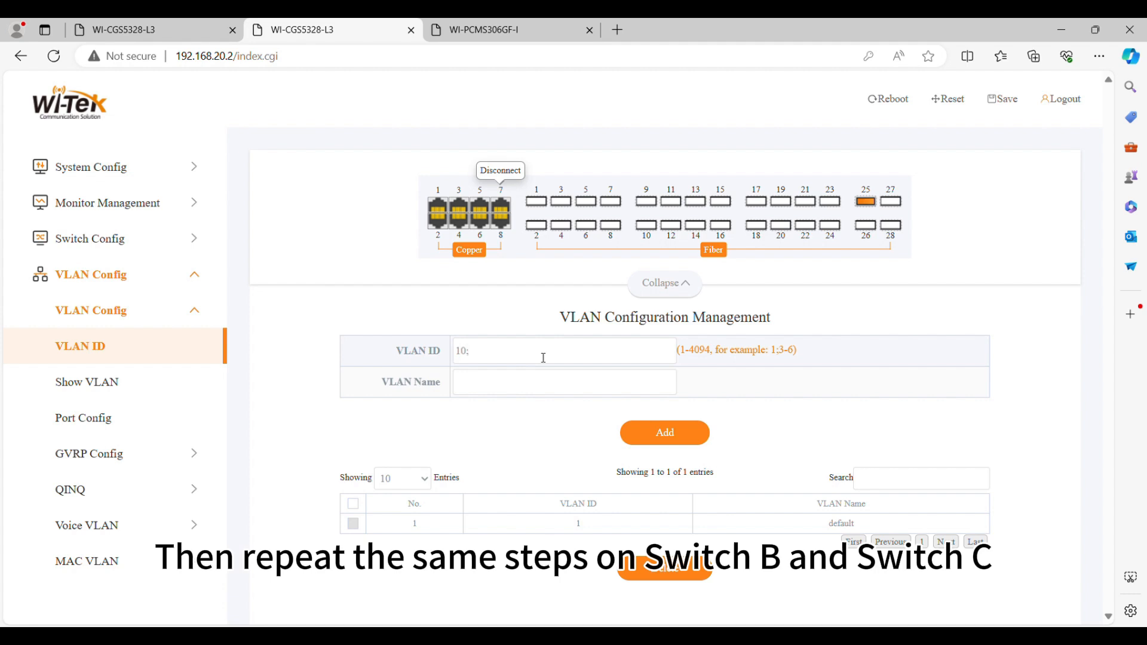
pyautogui.write('100')
pyautogui.click(671, 436)
# - Configure SwitchB's Ethernet1/0/25 and Ethernet1/0/26 as Trunk ports with tagged VLANs 10;100, and check their rows in the port table
pyautogui.click(129, 423)
pyautogui.click(688, 361)
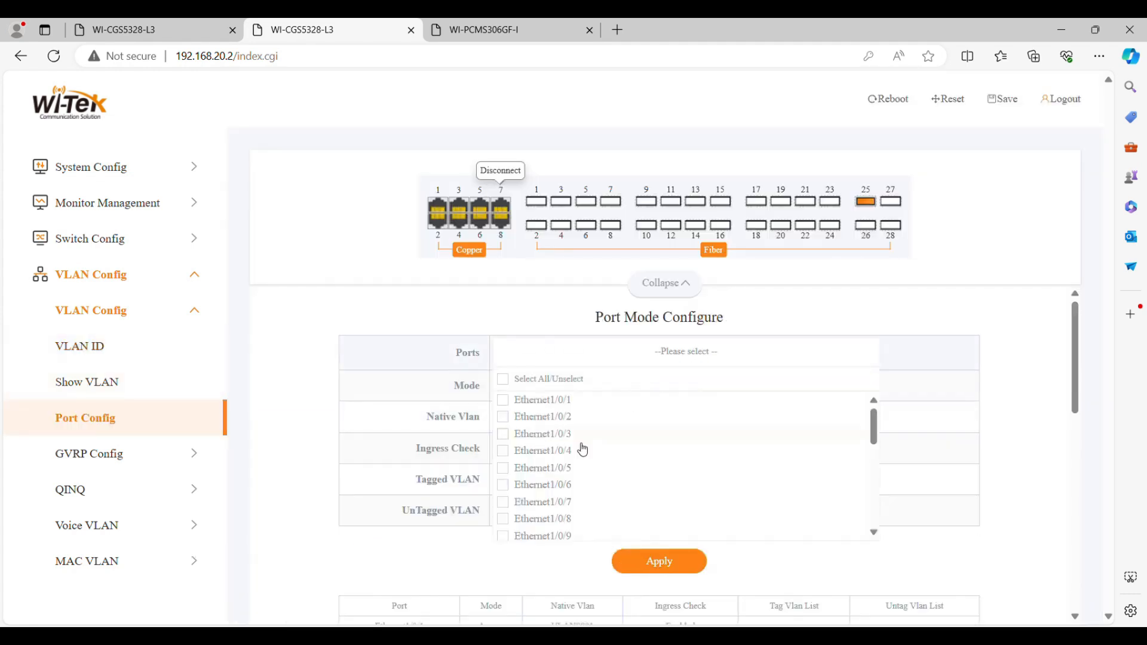
pyautogui.scroll(-6, 583, 449)
pyautogui.click(546, 485)
pyautogui.click(546, 501)
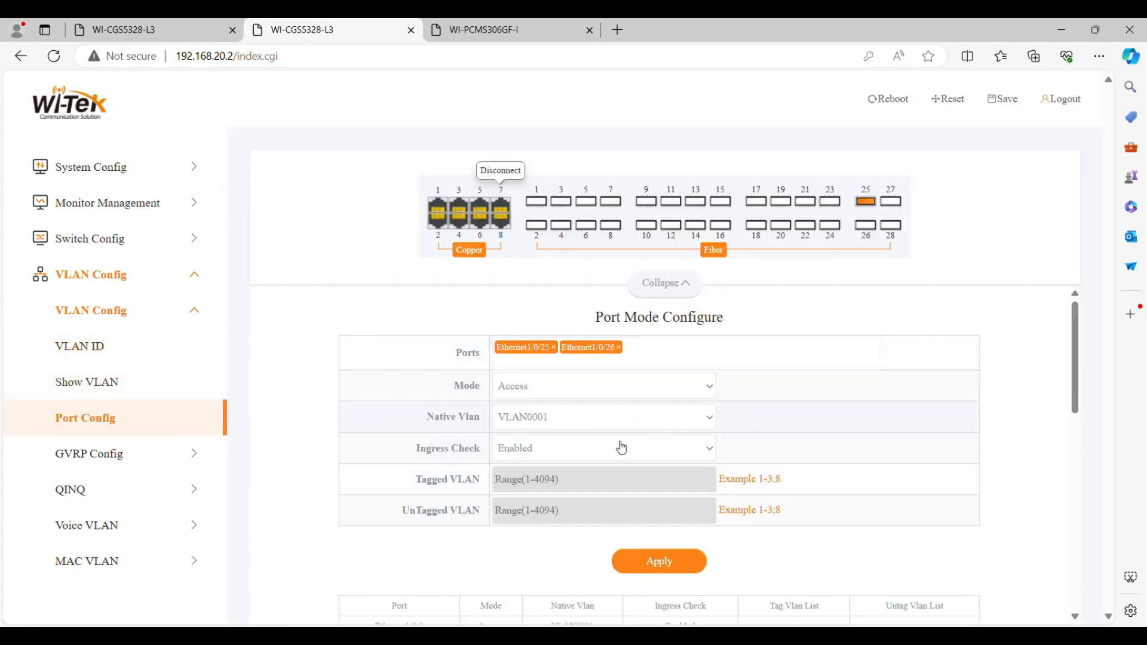
pyautogui.click(610, 387)
pyautogui.click(610, 427)
pyautogui.click(584, 478)
pyautogui.write('10;100')
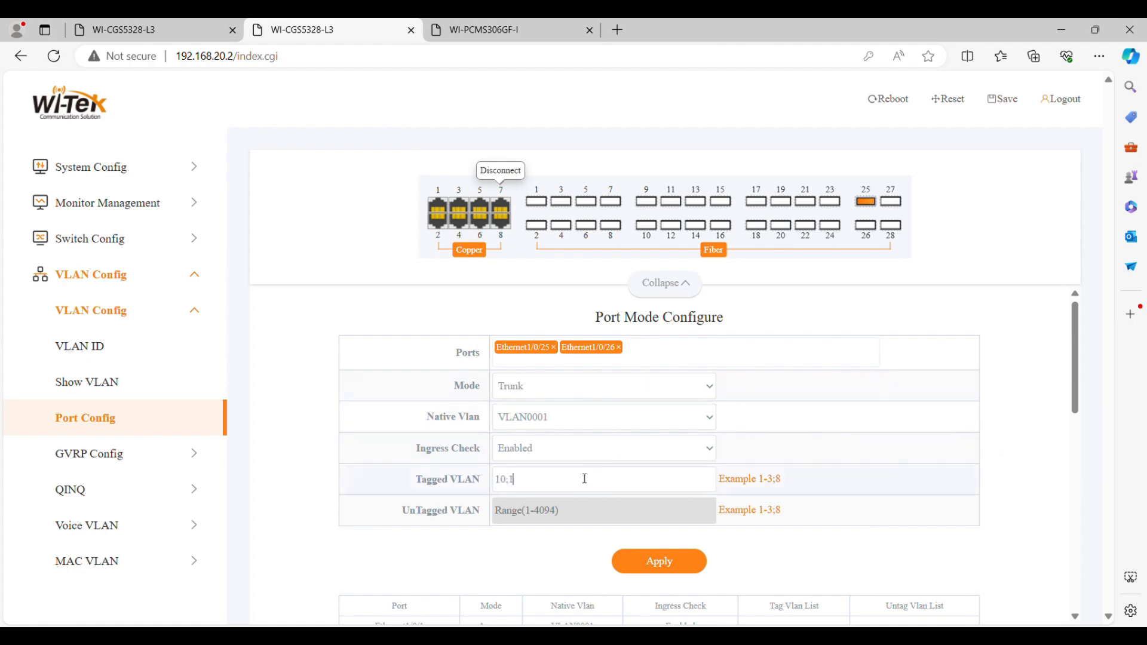
pyautogui.click(672, 562)
pyautogui.scroll(-5, 891, 496)
pyautogui.scroll(-4, 891, 495)
pyautogui.moveTo(374, 514); pyautogui.dragTo(805, 540)
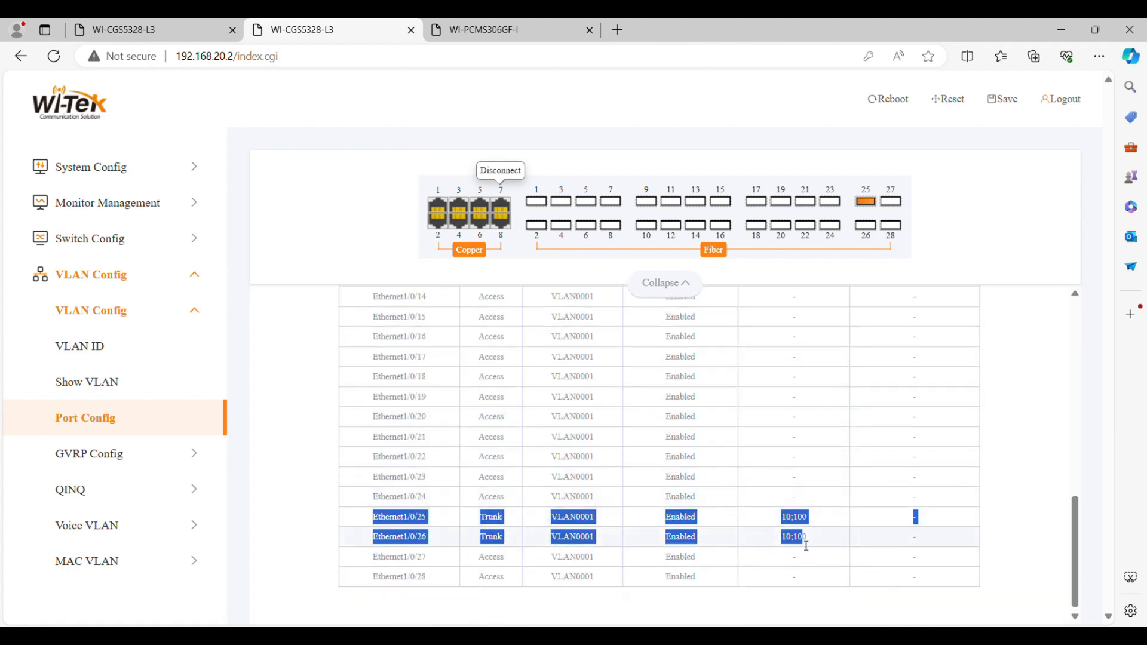
pyautogui.click(998, 468)
# - Switch to SwitchC at 192.168.20.3 and remove VLAN 1000 from its created VLANs
pyautogui.click(504, 31)
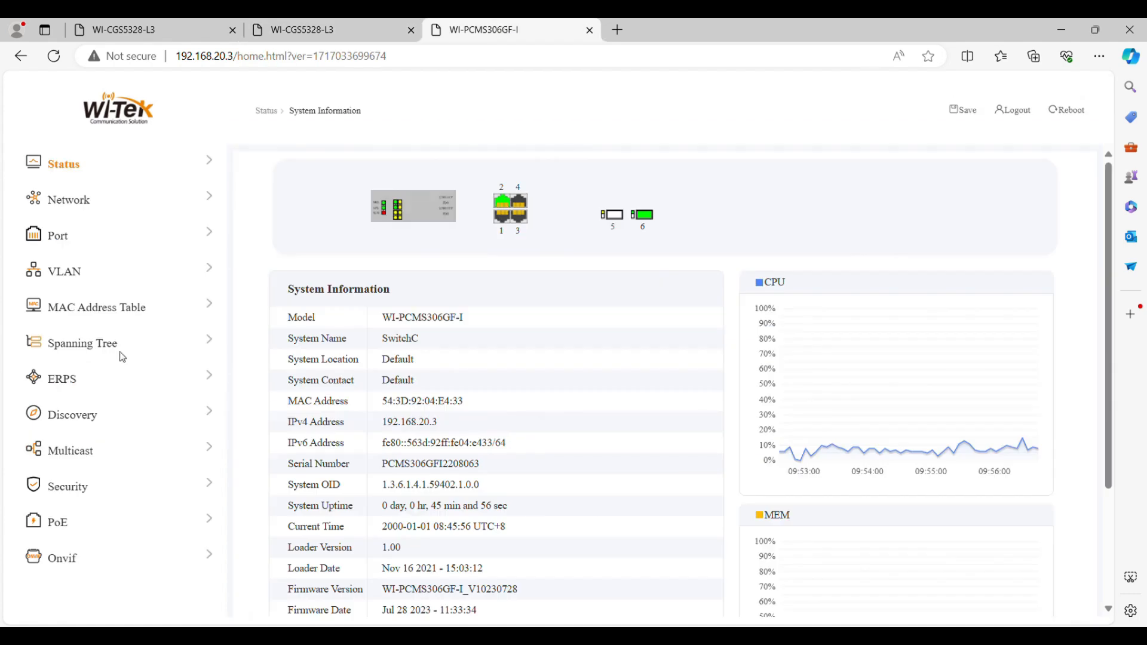
pyautogui.click(120, 271)
pyautogui.click(131, 307)
pyautogui.click(155, 352)
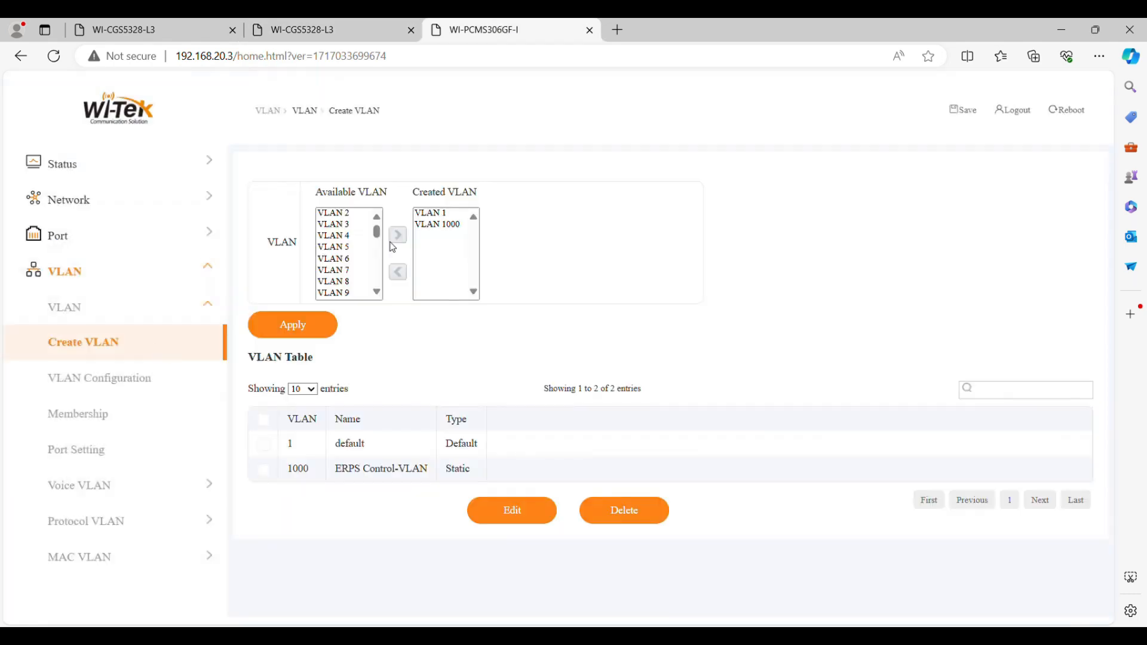
pyautogui.click(431, 224)
pyautogui.click(397, 271)
# - Add VLAN 10 and VLAN 100 to SwitchC's created VLANs and apply the change
pyautogui.scroll(-1, 364, 267)
pyautogui.click(345, 230)
pyautogui.click(400, 242)
pyautogui.scroll(-13, 353, 260)
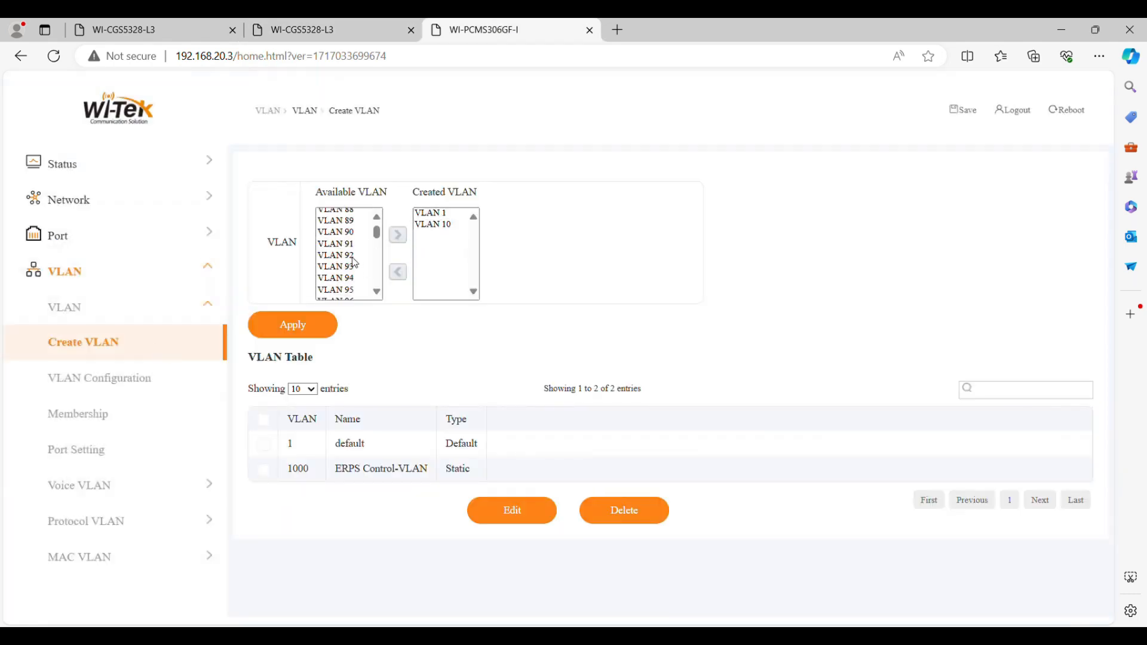
pyautogui.click(350, 282)
pyautogui.click(399, 237)
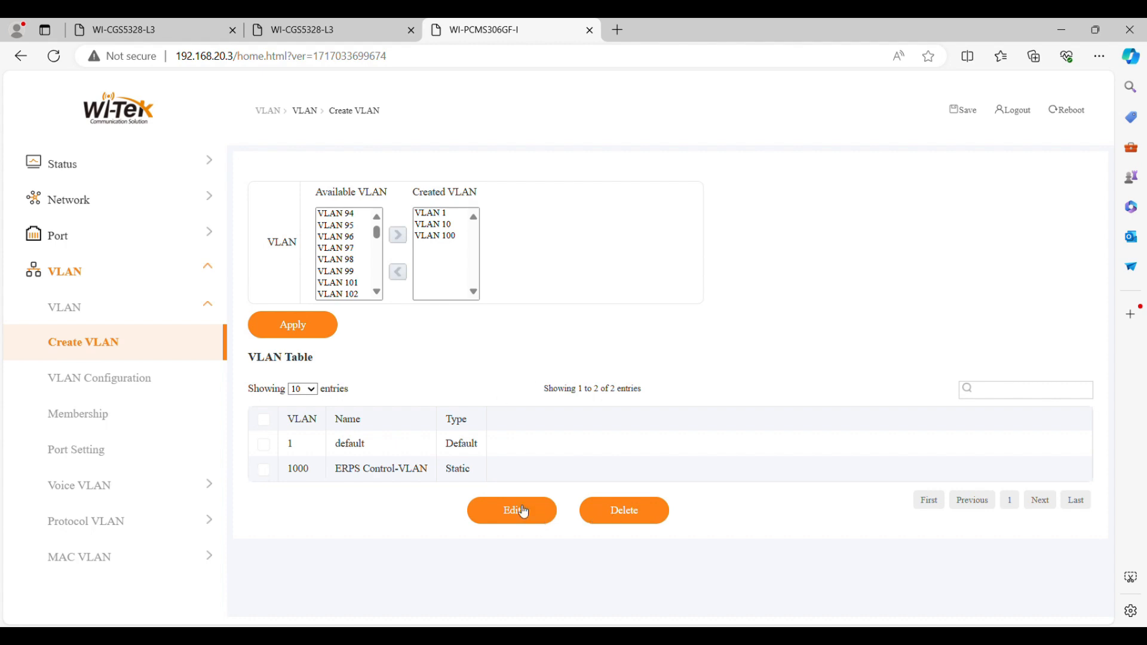
pyautogui.click(318, 333)
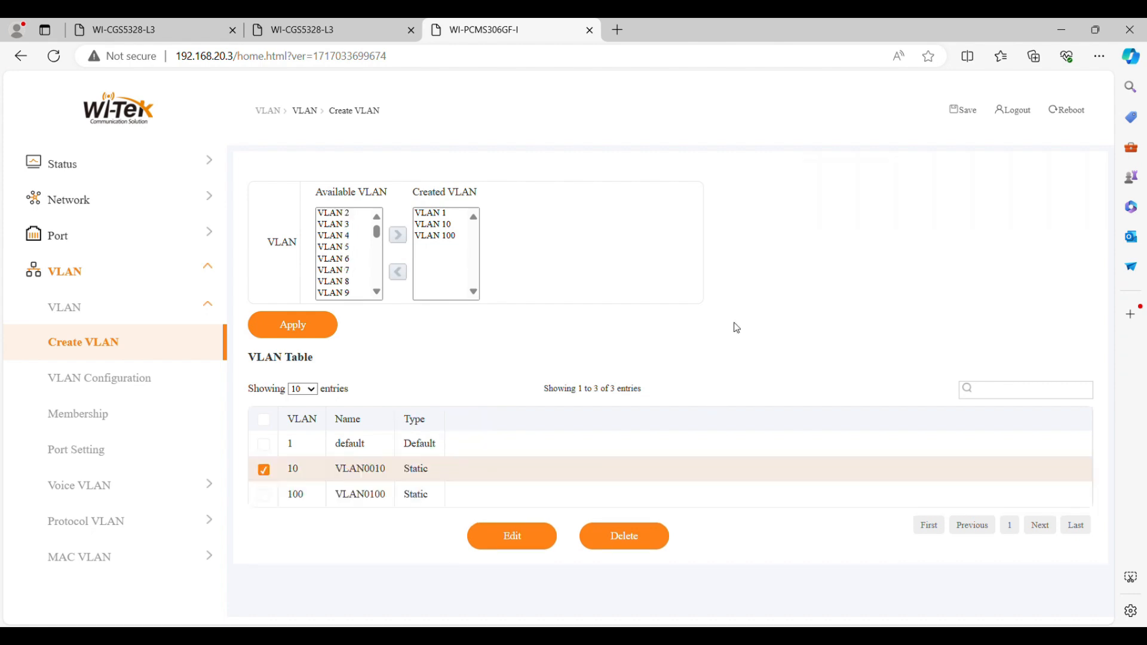
# - Rename VLAN 10 on SwitchC as "ERPS-ControlVALN"
pyautogui.click(263, 470)
pyautogui.click(264, 470)
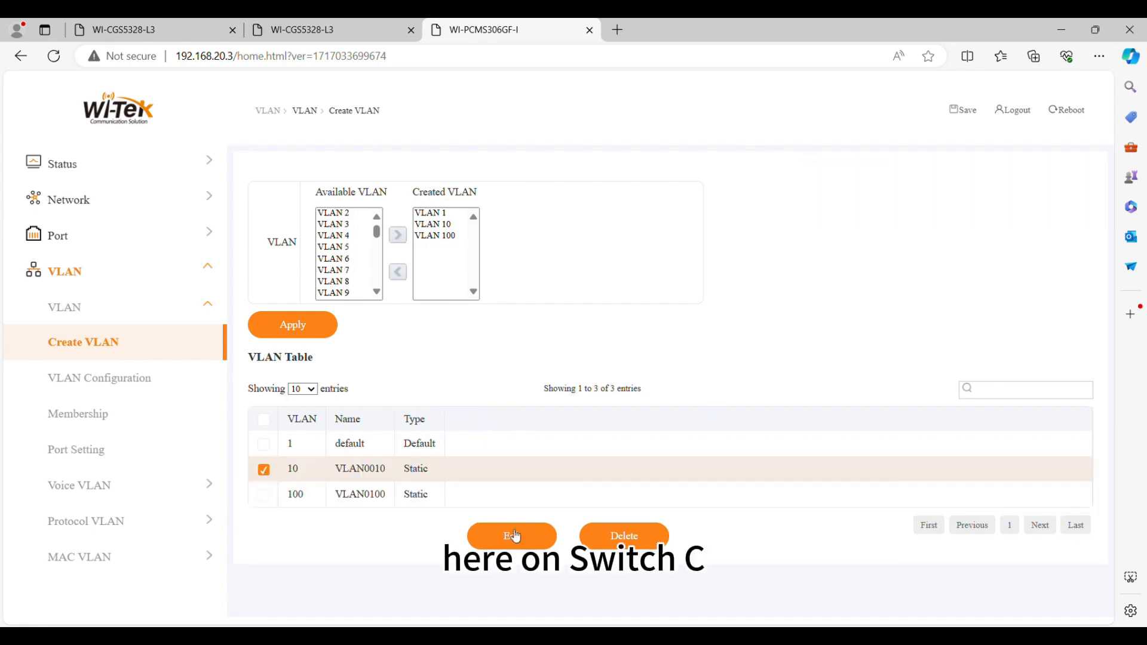
pyautogui.click(511, 535)
pyautogui.doubleClick(329, 231)
pyautogui.write('ERPS')
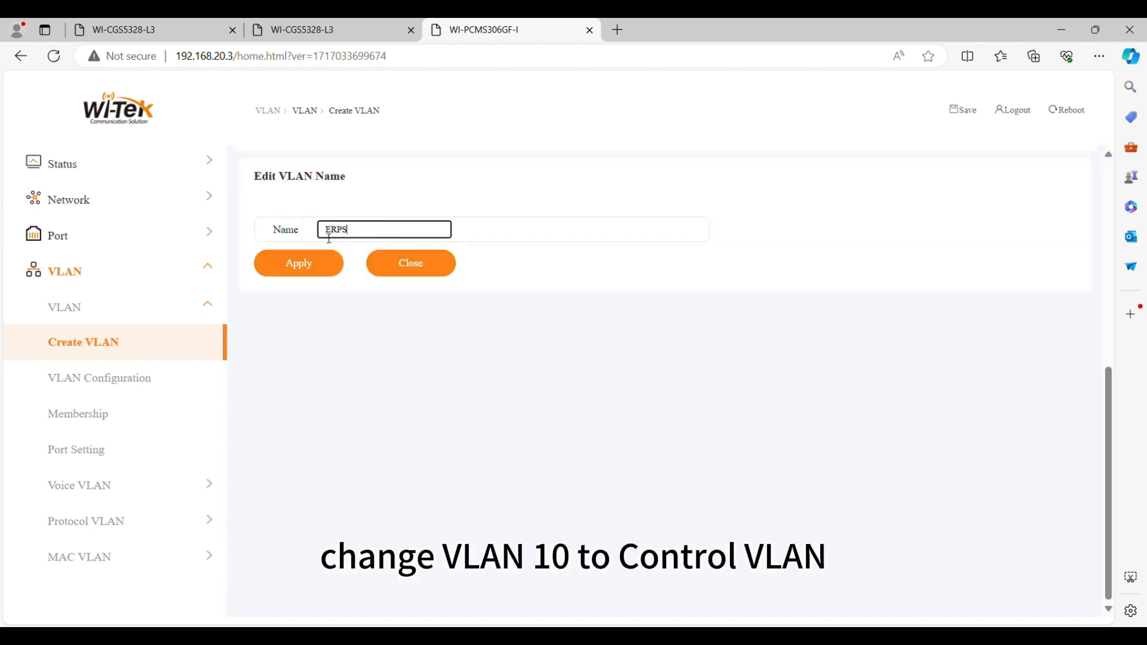
pyautogui.write('-Control')
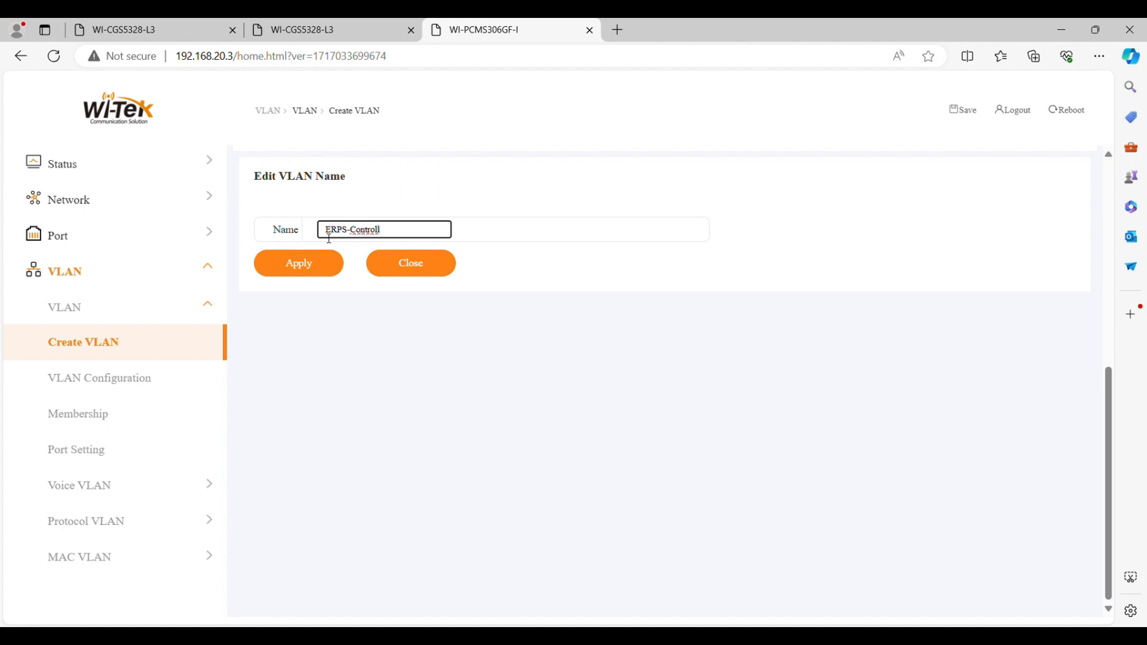
pyautogui.write('lVALN')
pyautogui.click(376, 267)
# - Set GE5 and GE6 as Tagged members of ERPS-ControlVALN in SwitchC's VLAN configuration and apply it
pyautogui.click(144, 396)
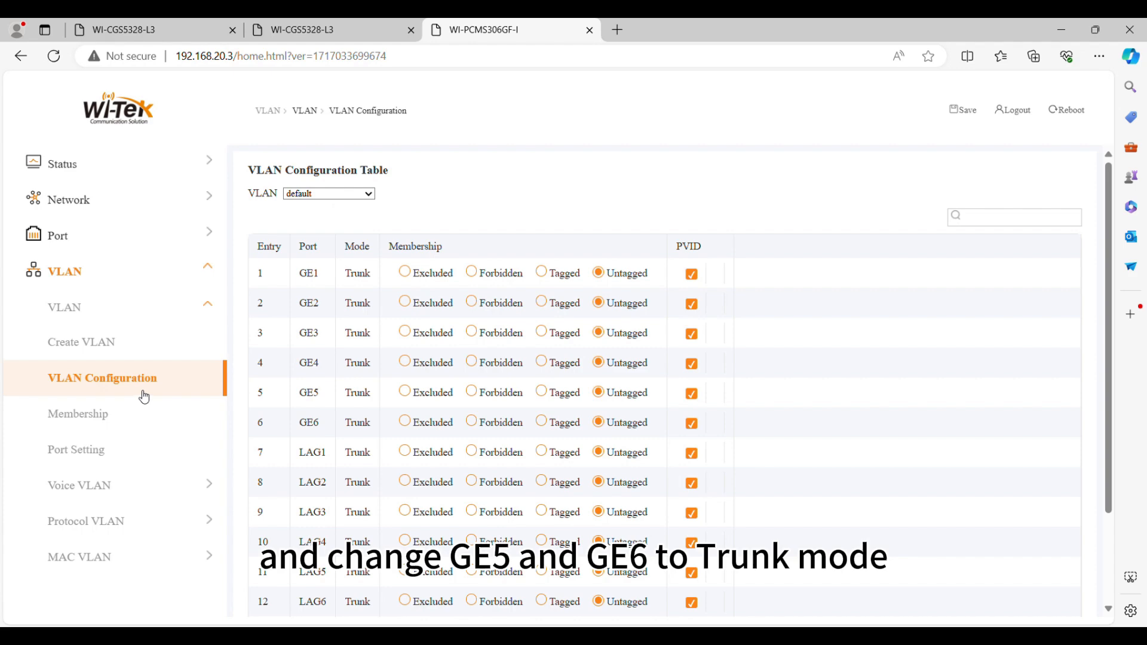
pyautogui.click(367, 195)
pyautogui.click(349, 227)
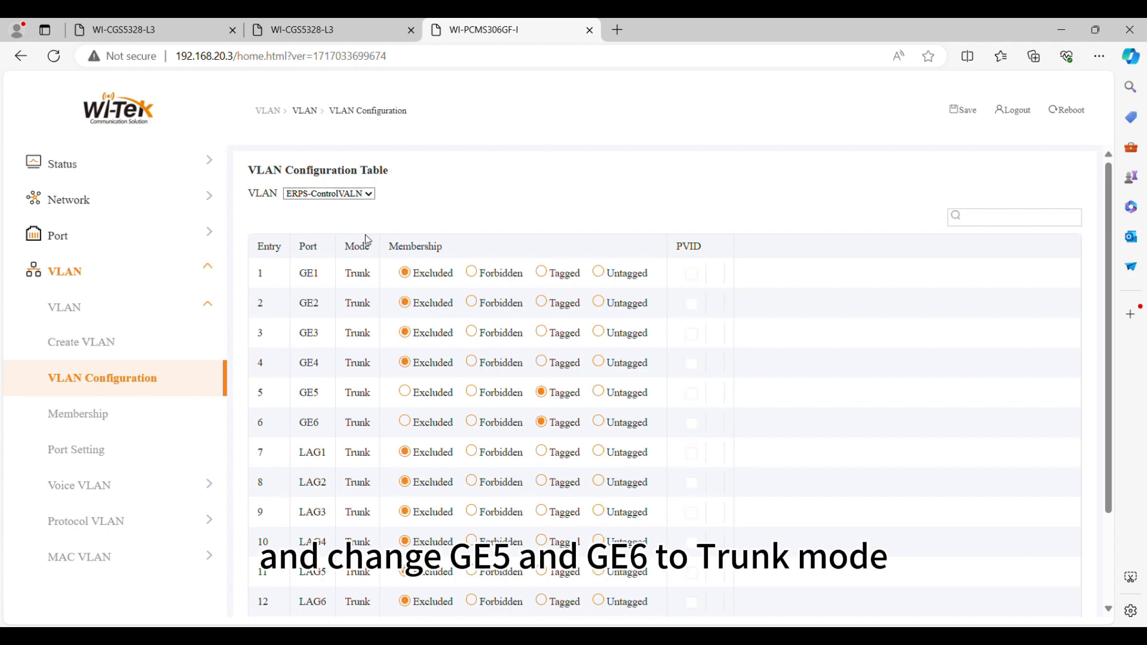
pyautogui.scroll(-2, 759, 417)
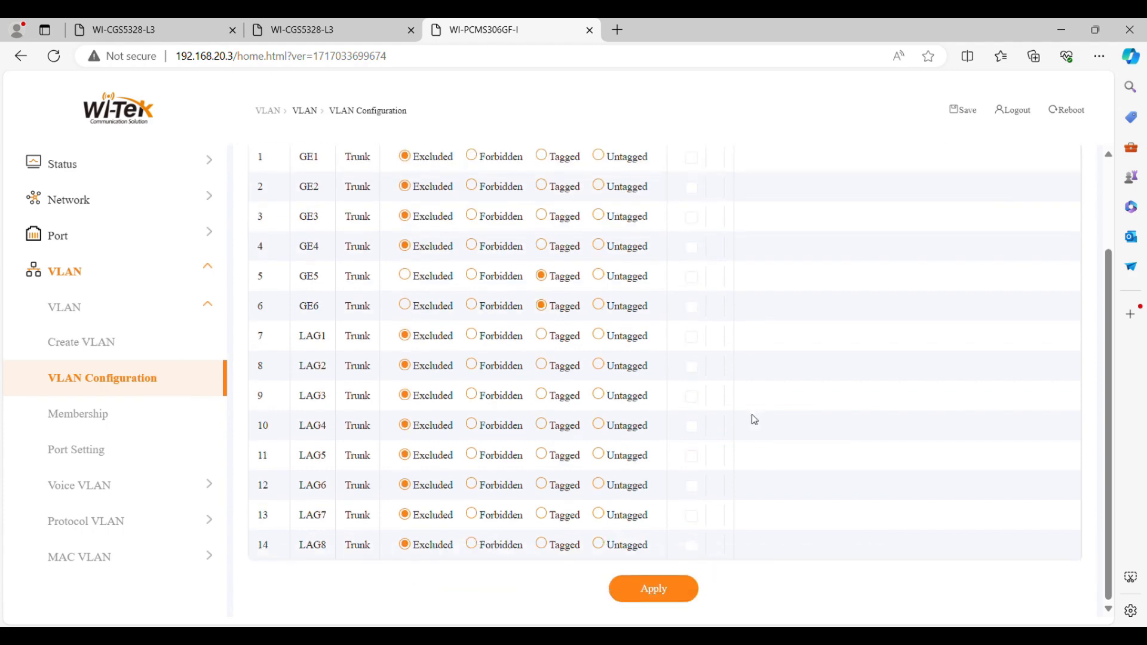
pyautogui.click(653, 589)
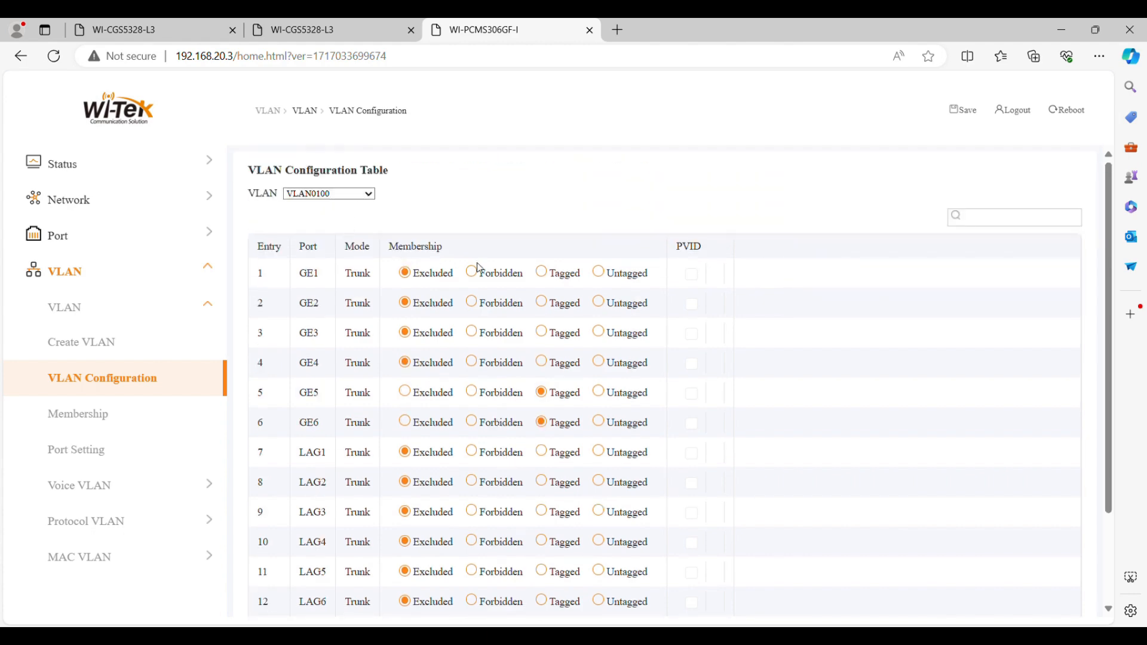
# - Apply Tagged membership of GE5 and GE6 for VLAN0100 on SwitchC, and review both ports in the Membership Table
pyautogui.scroll(-2, 678, 402)
pyautogui.click(654, 590)
pyautogui.click(80, 414)
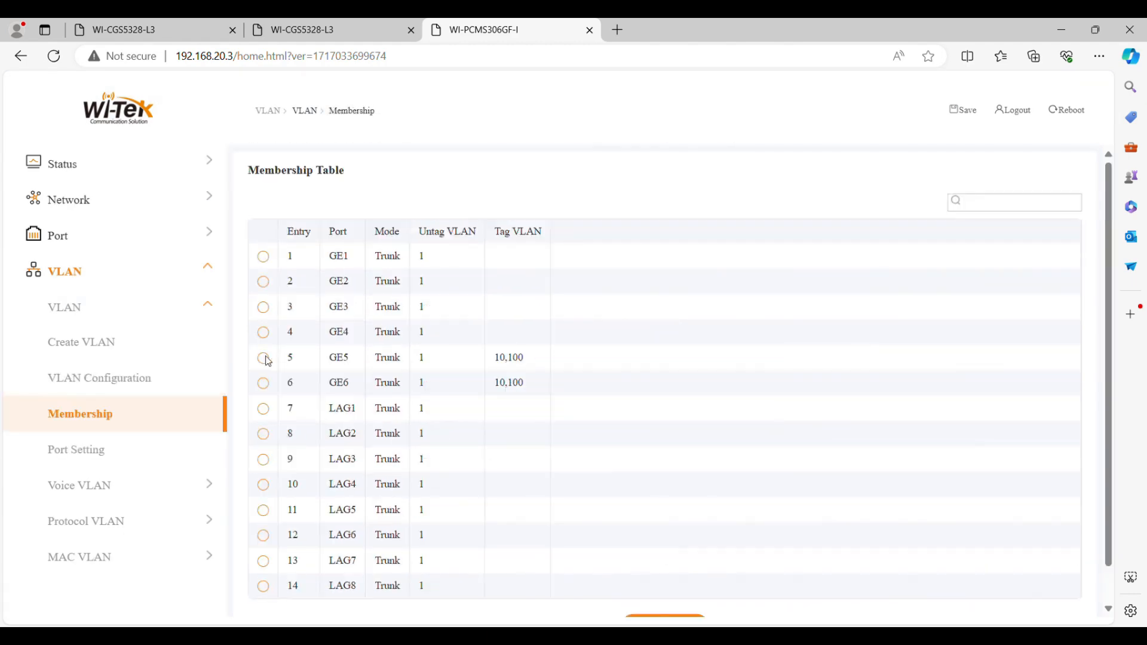
pyautogui.moveTo(543, 390); pyautogui.dragTo(272, 357)
pyautogui.click(633, 359)
# - Return to Switch A at 192.168.20.1 and map VLANs 10;100 to spanning-tree Instance 1
pyautogui.click(160, 27)
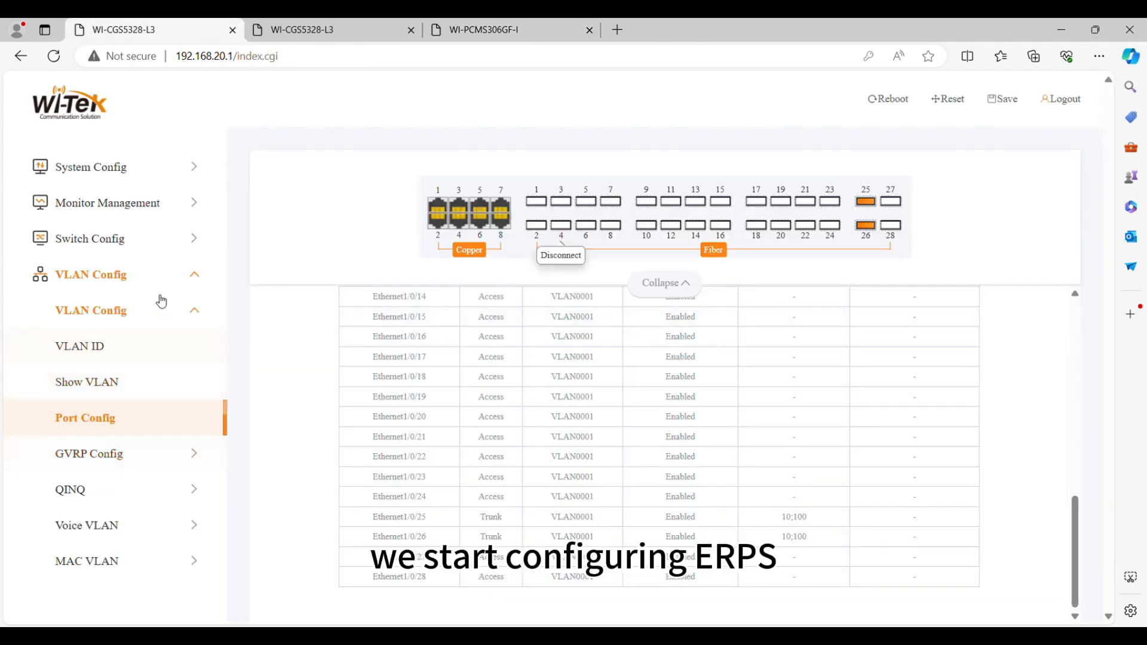
pyautogui.click(191, 277)
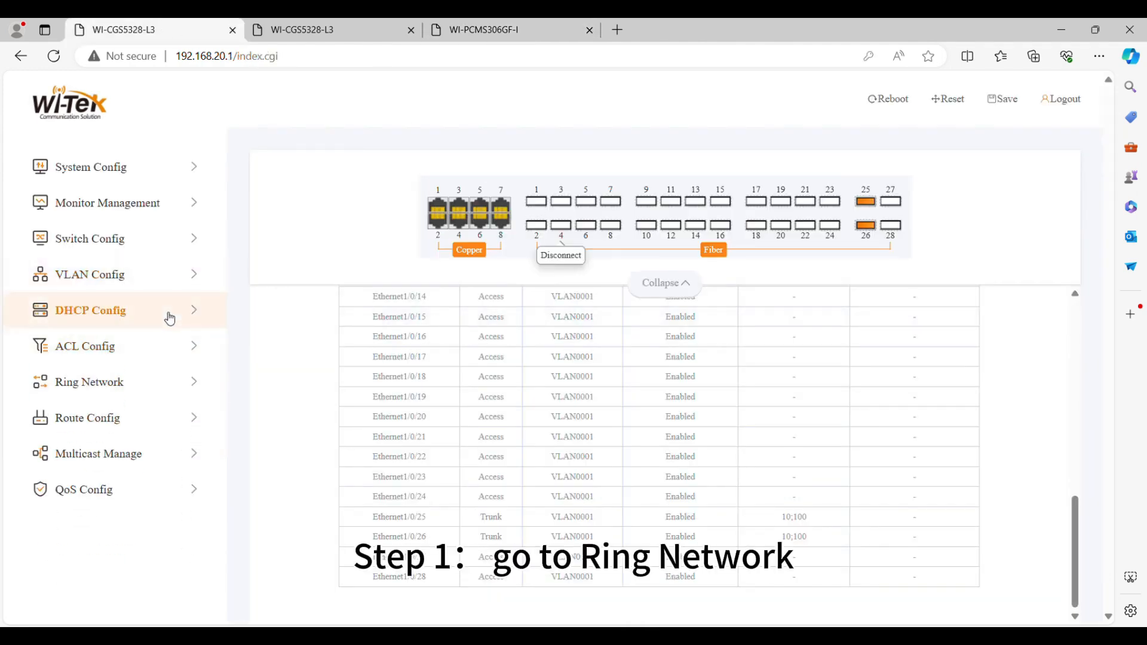
pyautogui.click(169, 385)
pyautogui.click(191, 418)
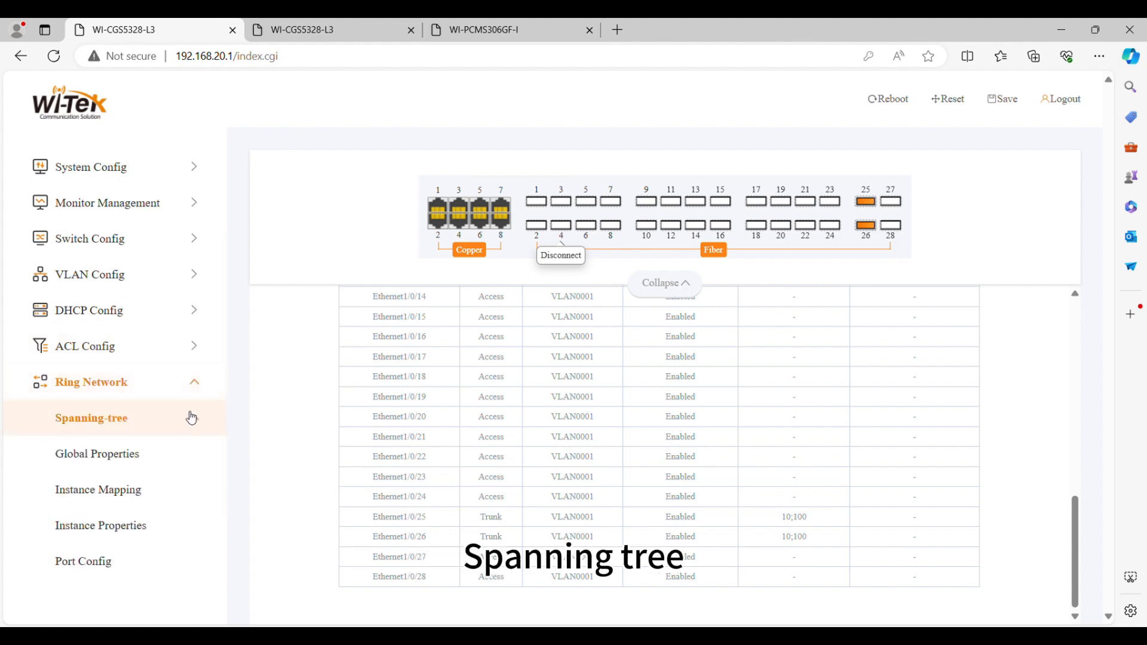
pyautogui.scroll(-1, 167, 406)
pyautogui.click(149, 436)
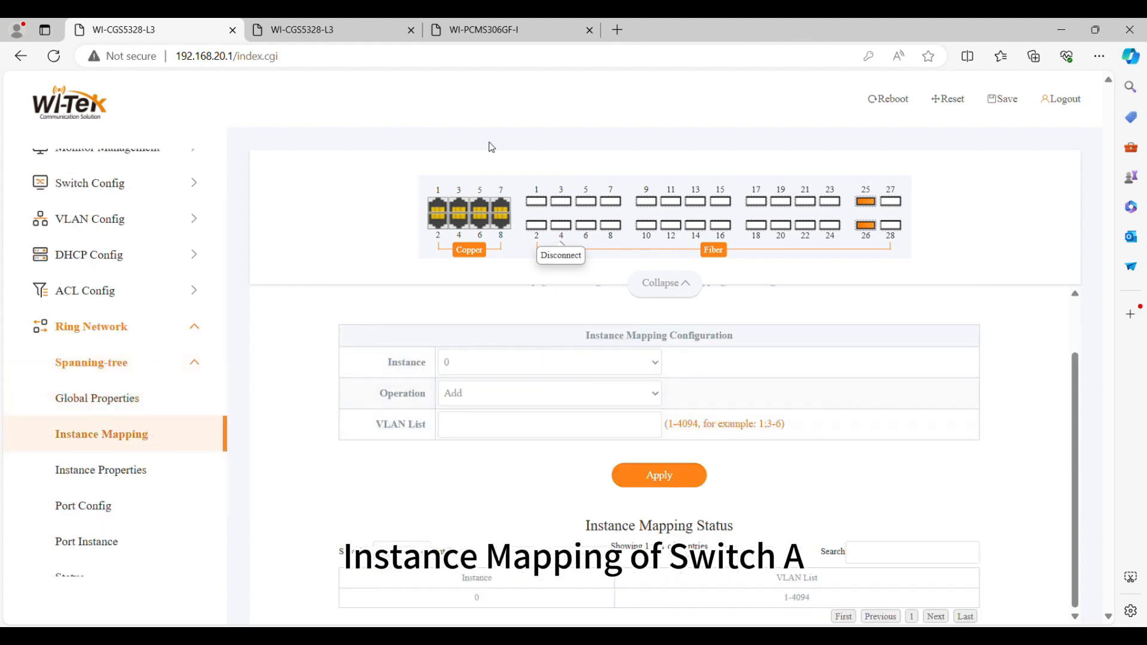
pyautogui.click(545, 365)
pyautogui.click(537, 88)
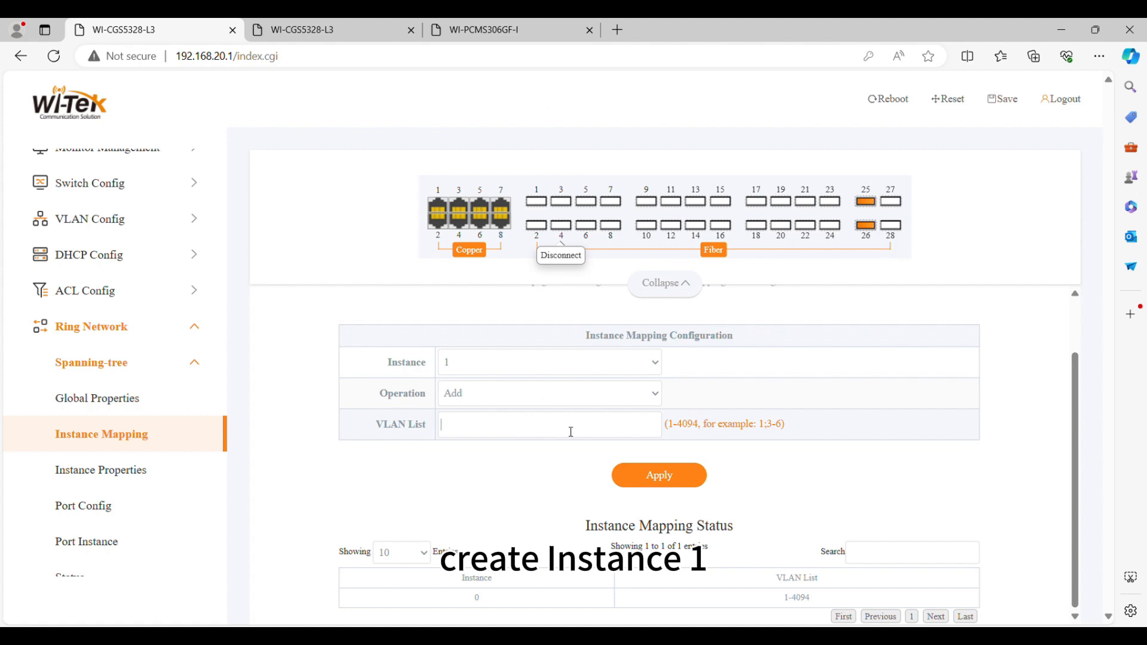
pyautogui.write('10;100')
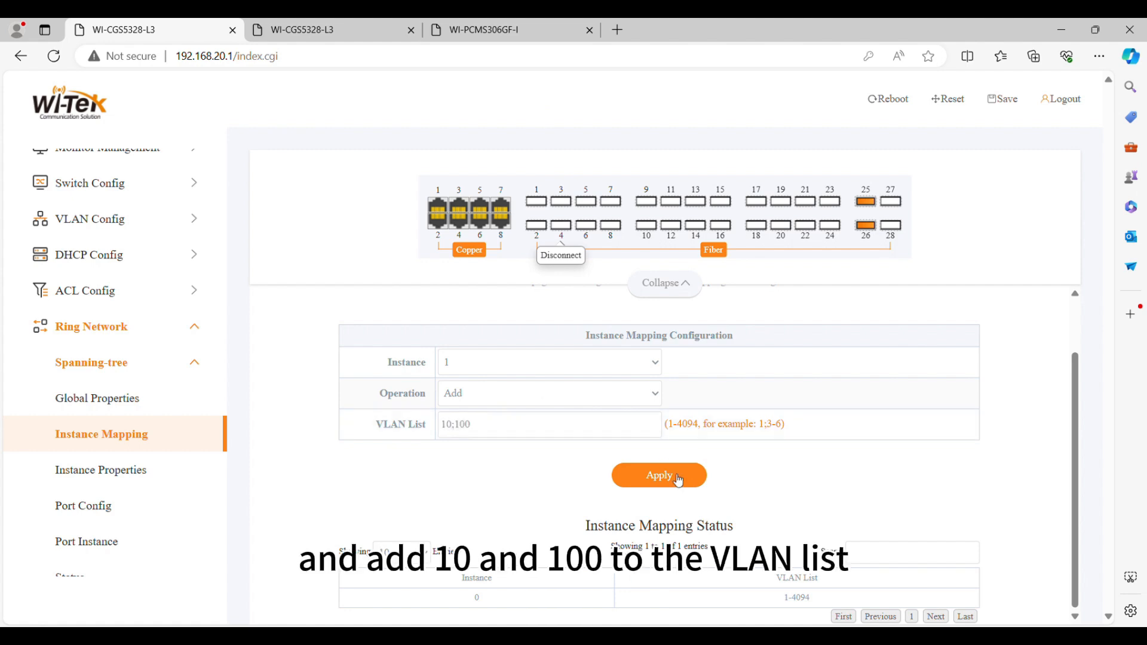
pyautogui.click(679, 481)
# - Create ERPS major-ring 1 on Switch A with Port0 Ethernet1/0/25 and Port1 Ethernet1/0/26, and check its entry in the status table
pyautogui.click(187, 347)
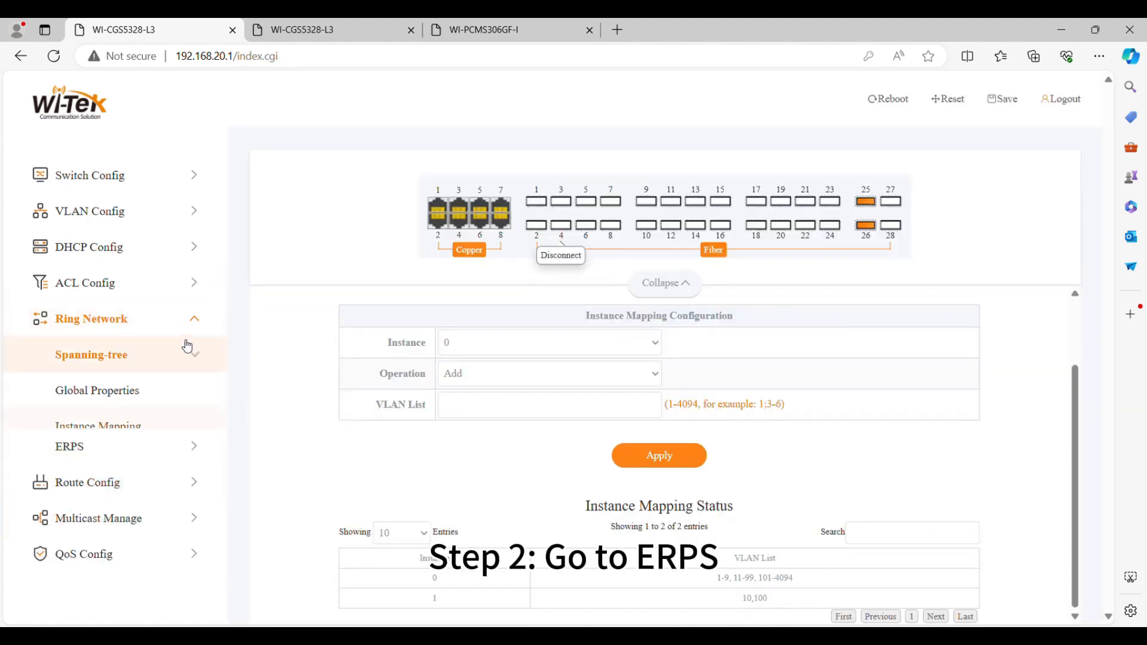
pyautogui.click(171, 447)
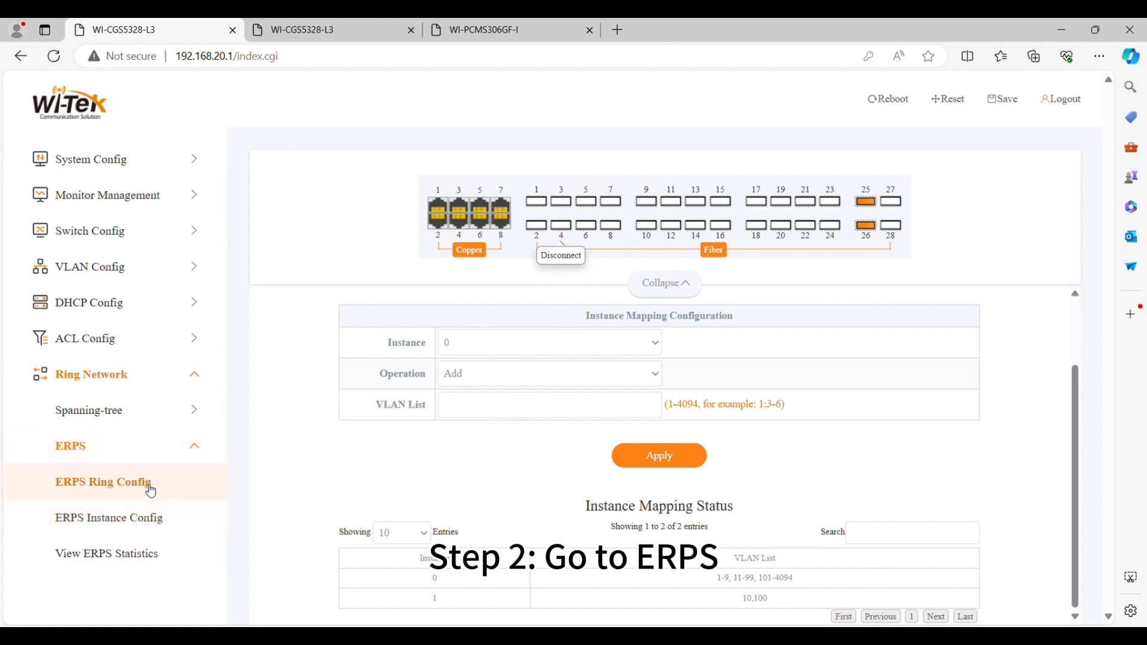
pyautogui.click(151, 491)
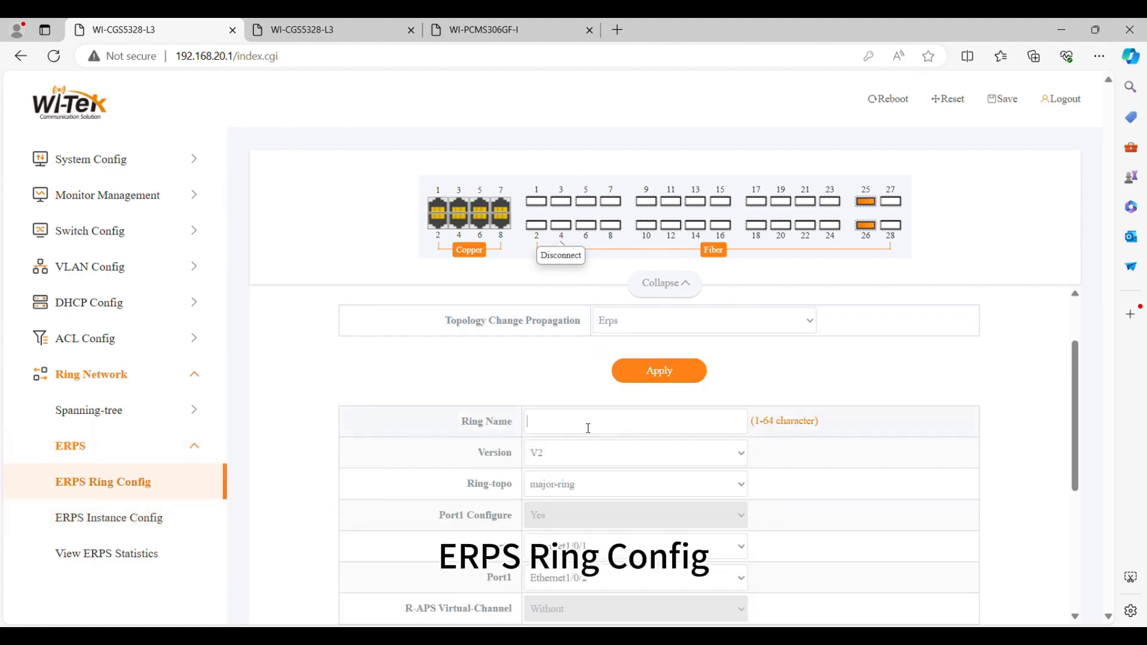
pyautogui.write('1')
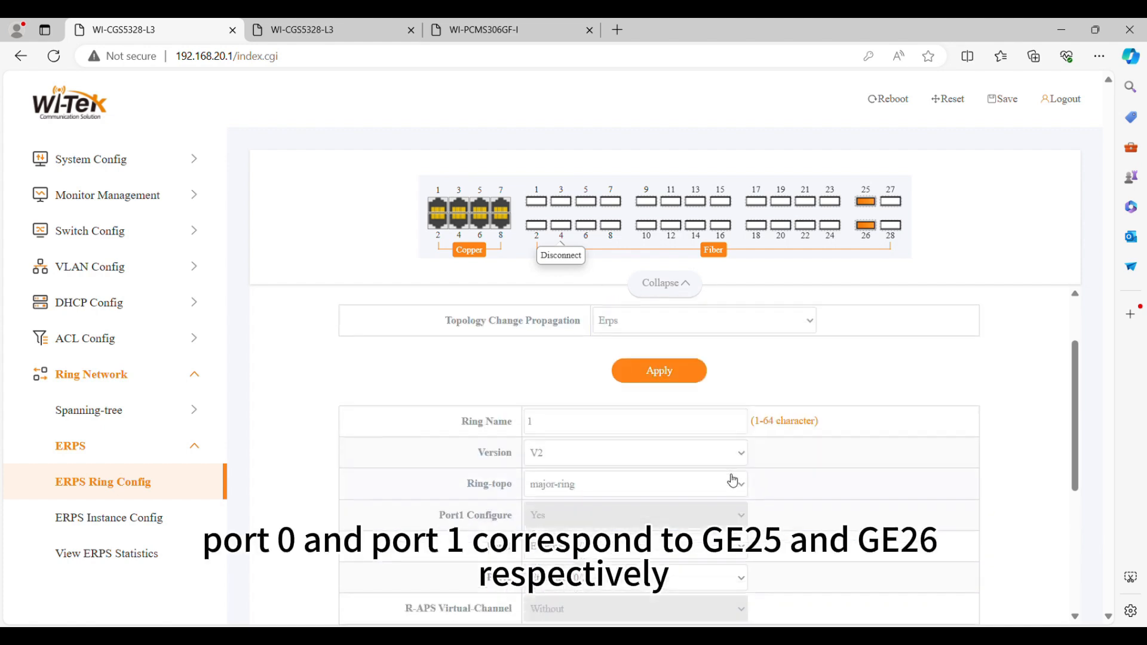
pyautogui.scroll(-2, 700, 428)
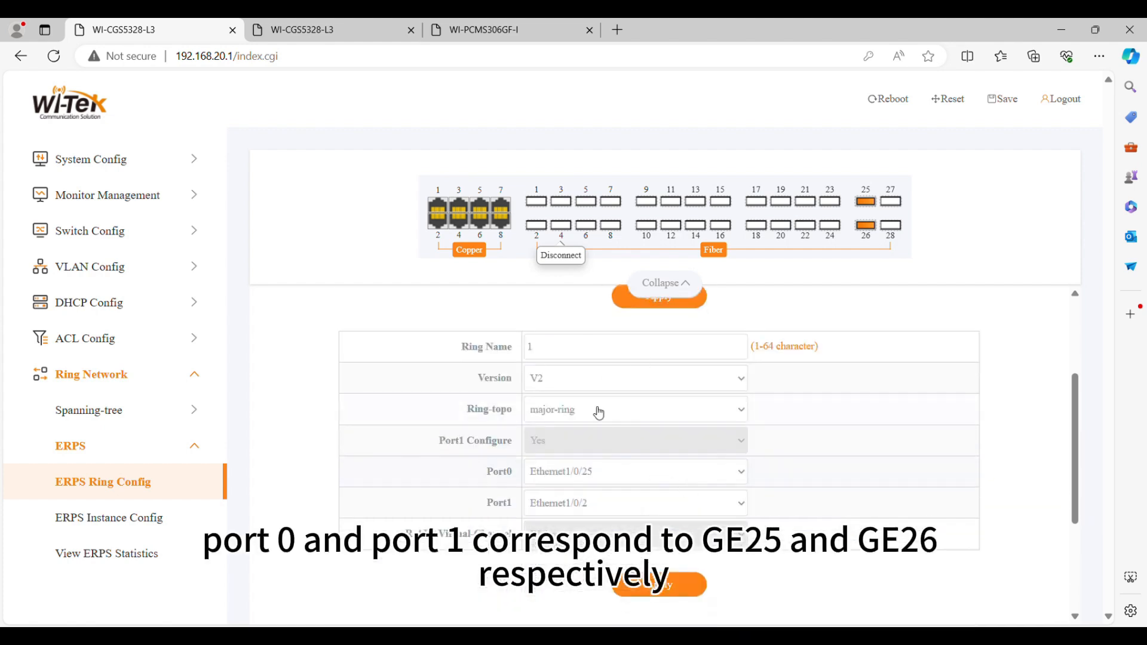
pyautogui.click(589, 455)
pyautogui.click(657, 584)
pyautogui.scroll(-5, 838, 472)
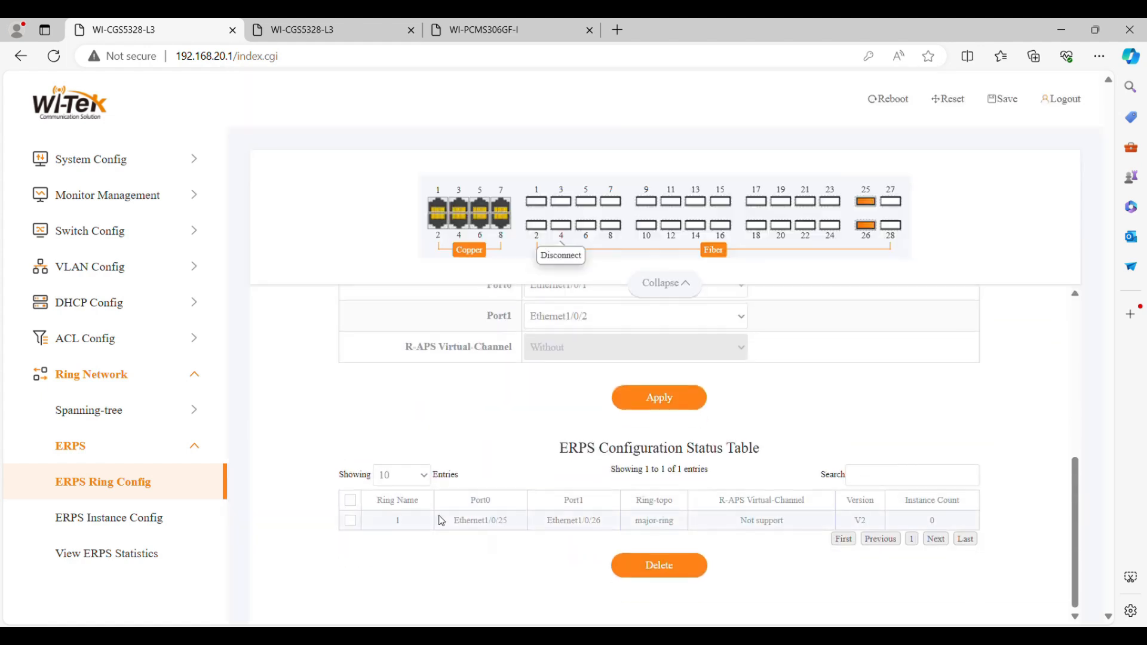
pyautogui.moveTo(441, 520); pyautogui.dragTo(920, 530)
pyautogui.click(925, 374)
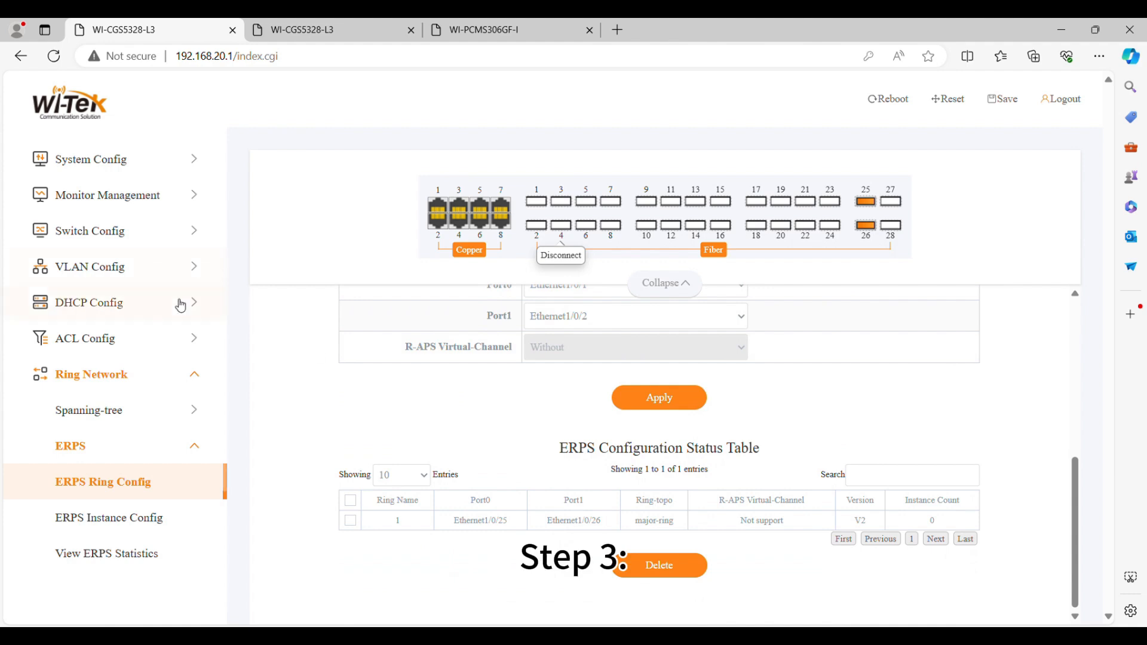
# - Create an ERPS instance on Switch A for ring 1 with Instance ID 1, Control VLAN0010 and Protected Instance 1, and check its table entry
pyautogui.click(166, 529)
pyautogui.scroll(5, 551, 361)
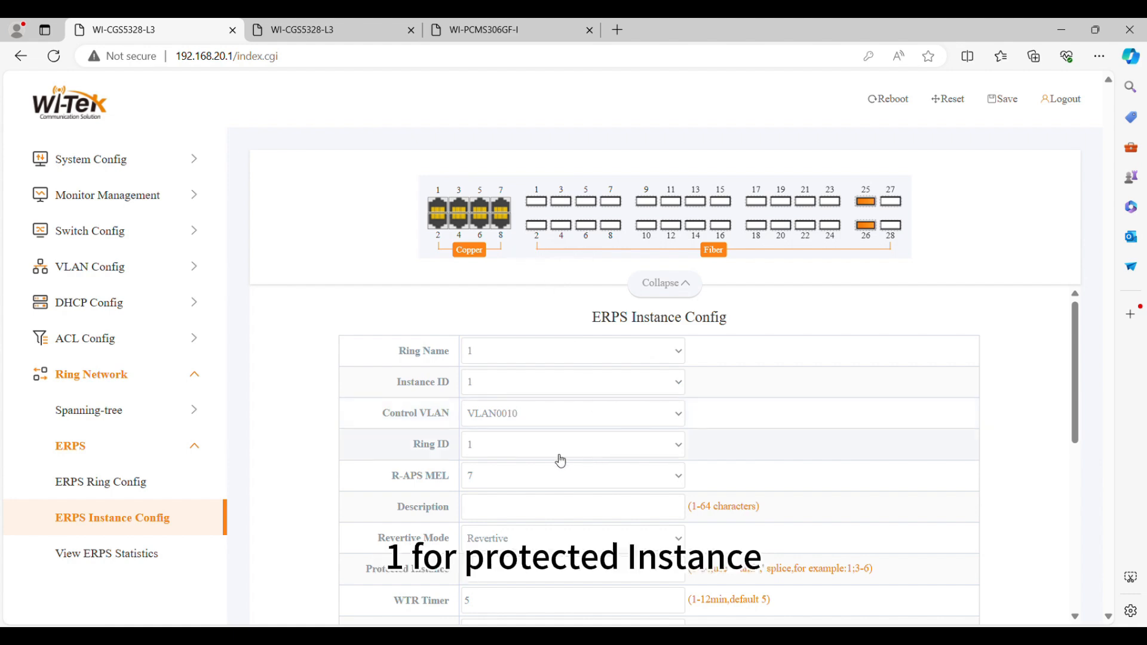
pyautogui.scroll(-1, 535, 466)
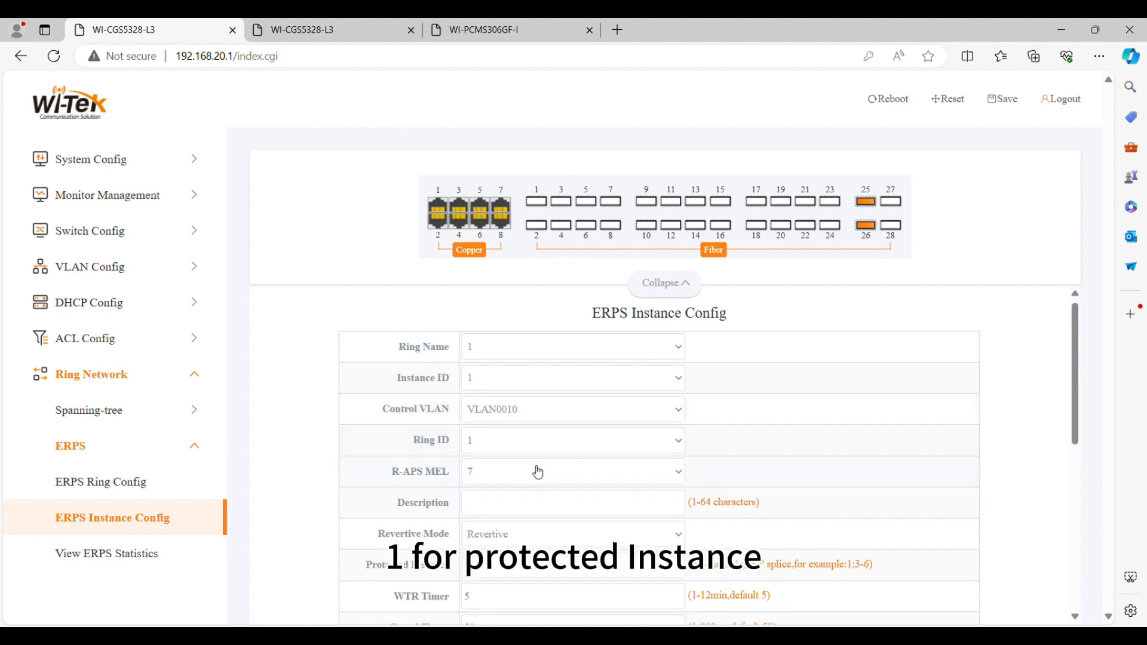
pyautogui.click(518, 494)
pyautogui.write('1')
pyautogui.scroll(-1, 519, 496)
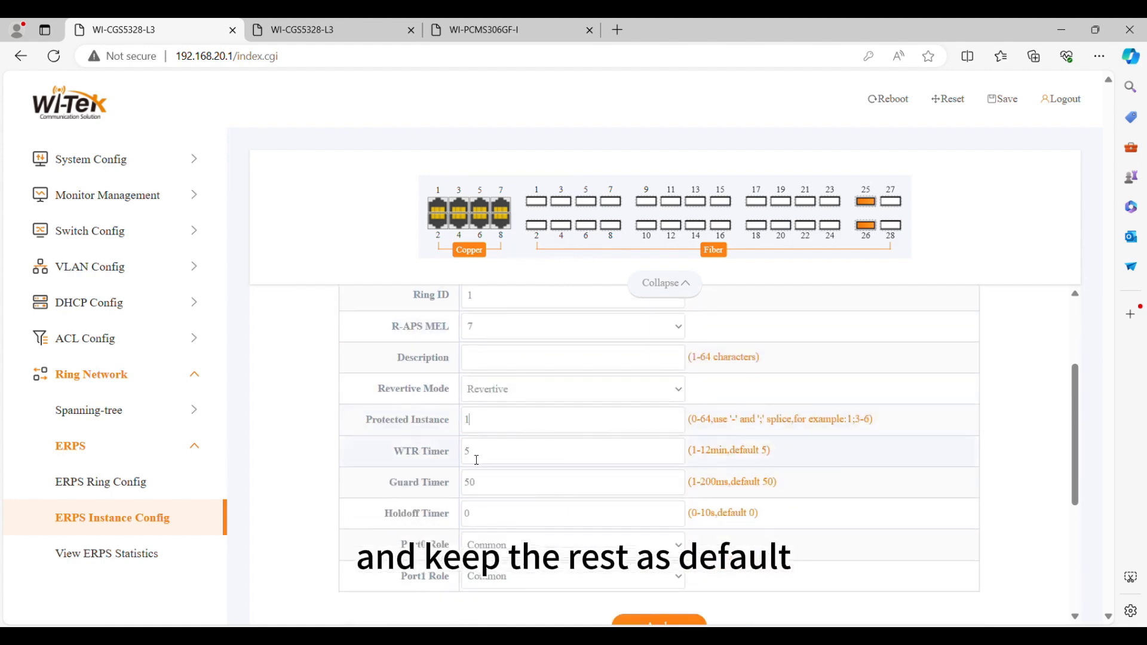
pyautogui.scroll(-1, 760, 533)
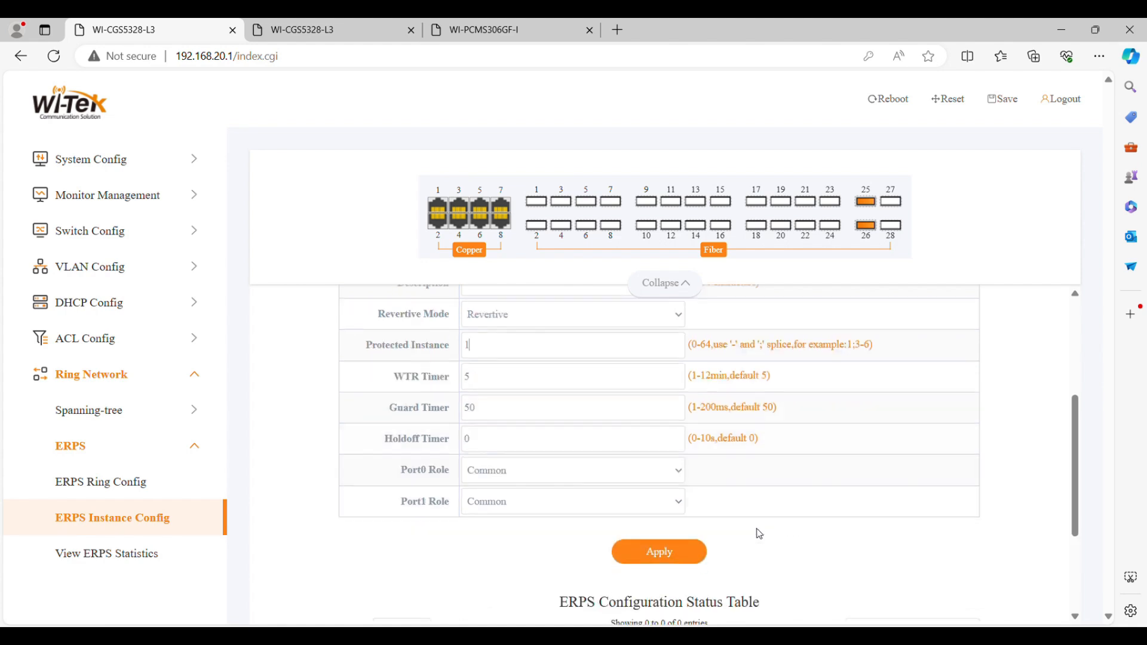
pyautogui.click(665, 560)
pyautogui.scroll(-2, 766, 537)
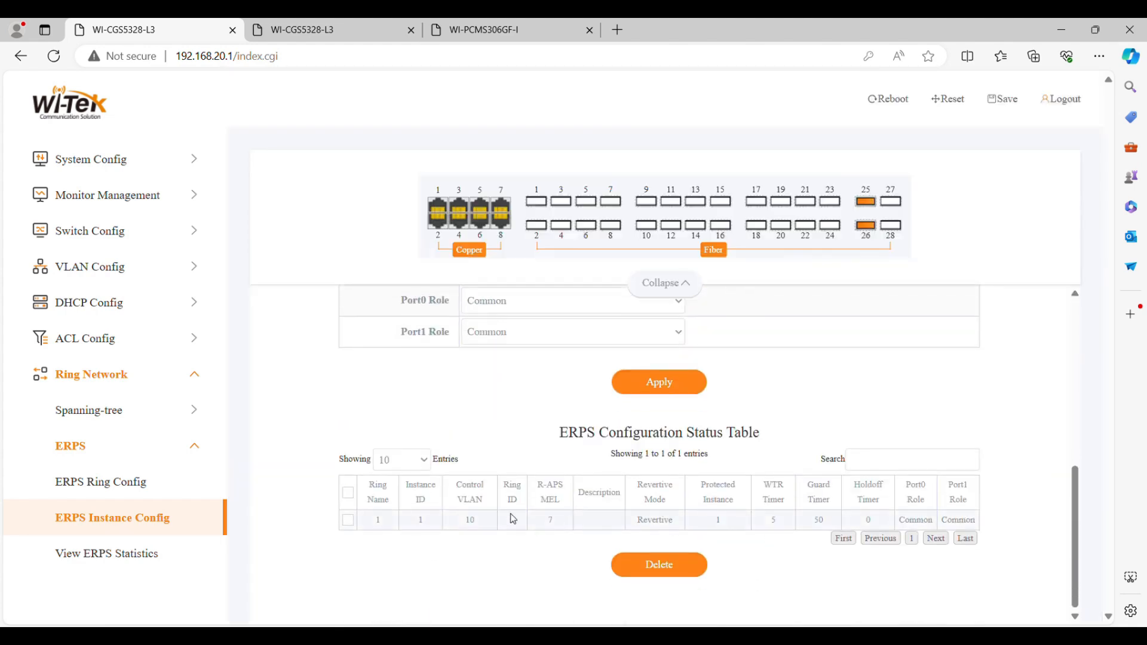
pyautogui.moveTo(426, 530); pyautogui.dragTo(978, 523)
pyautogui.click(916, 388)
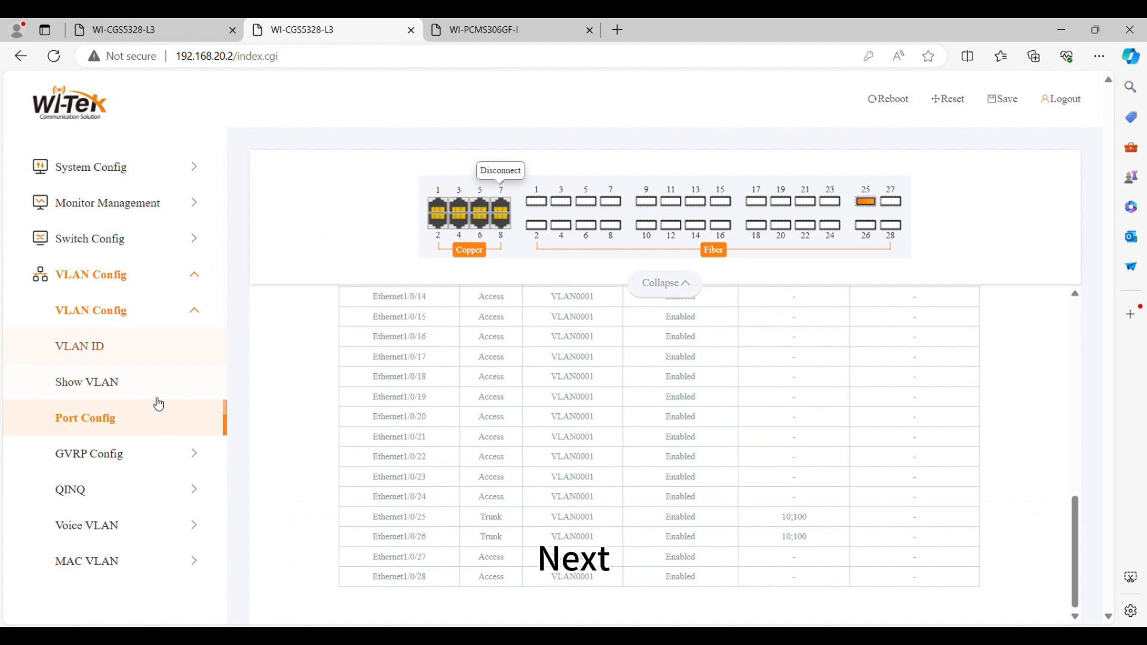
# - On Switch B at 192.168.20.2, map VLANs 10 and 100 to spanning-tree Instance 1 and apply the mapping
pyautogui.click(179, 281)
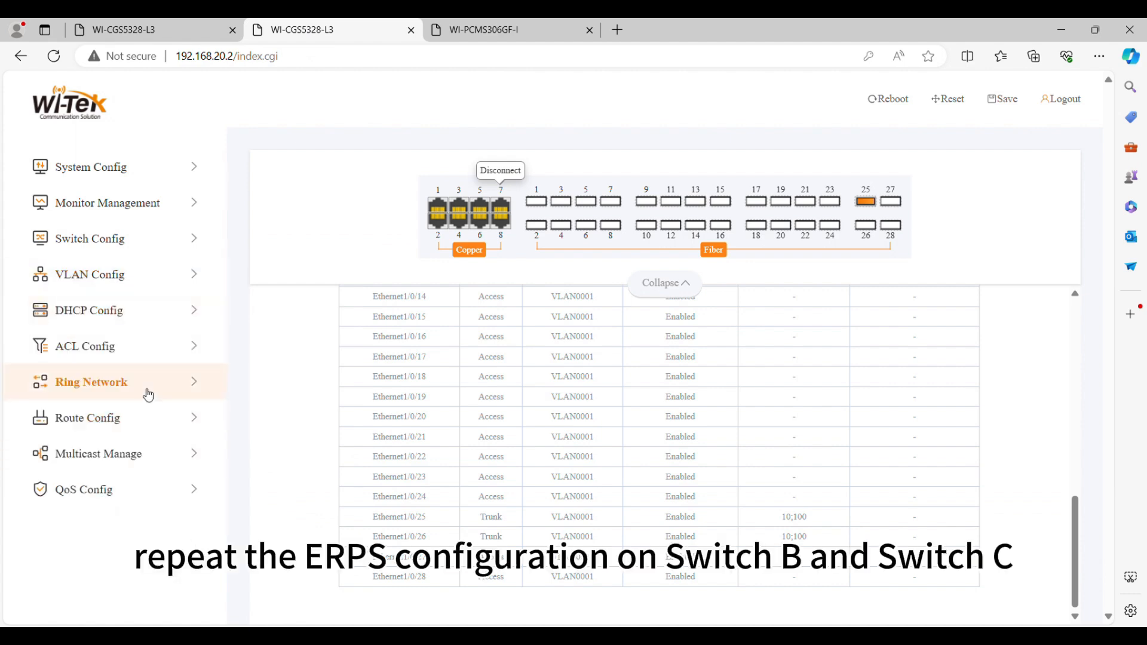
pyautogui.click(148, 396)
pyautogui.click(133, 430)
pyautogui.click(163, 492)
pyautogui.click(527, 428)
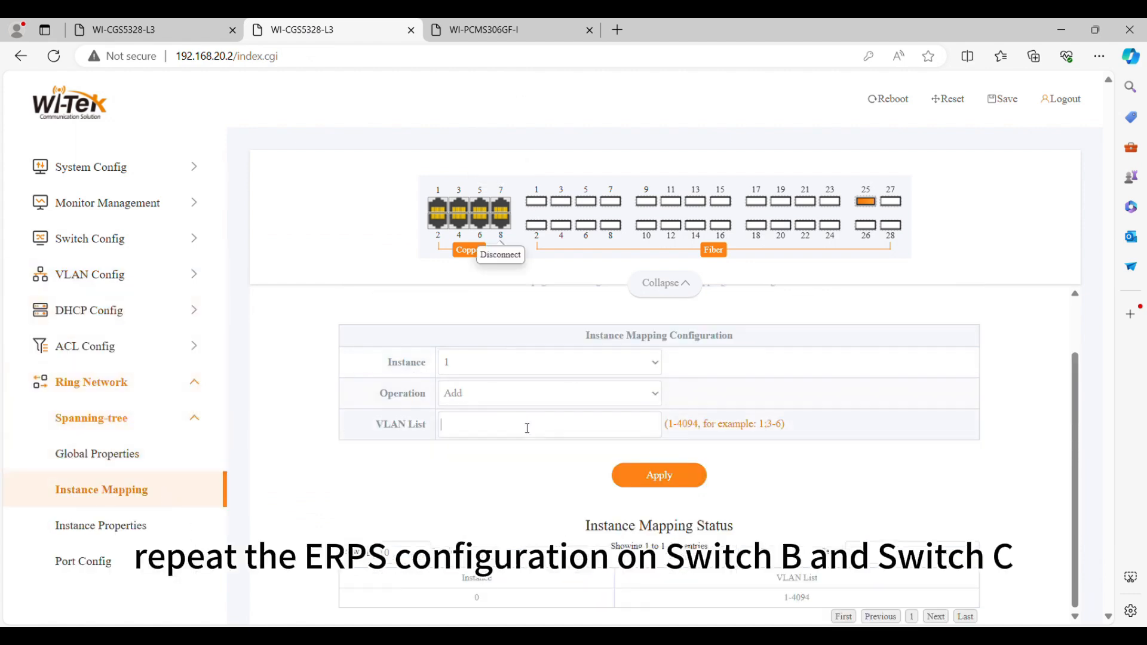
pyautogui.click(668, 481)
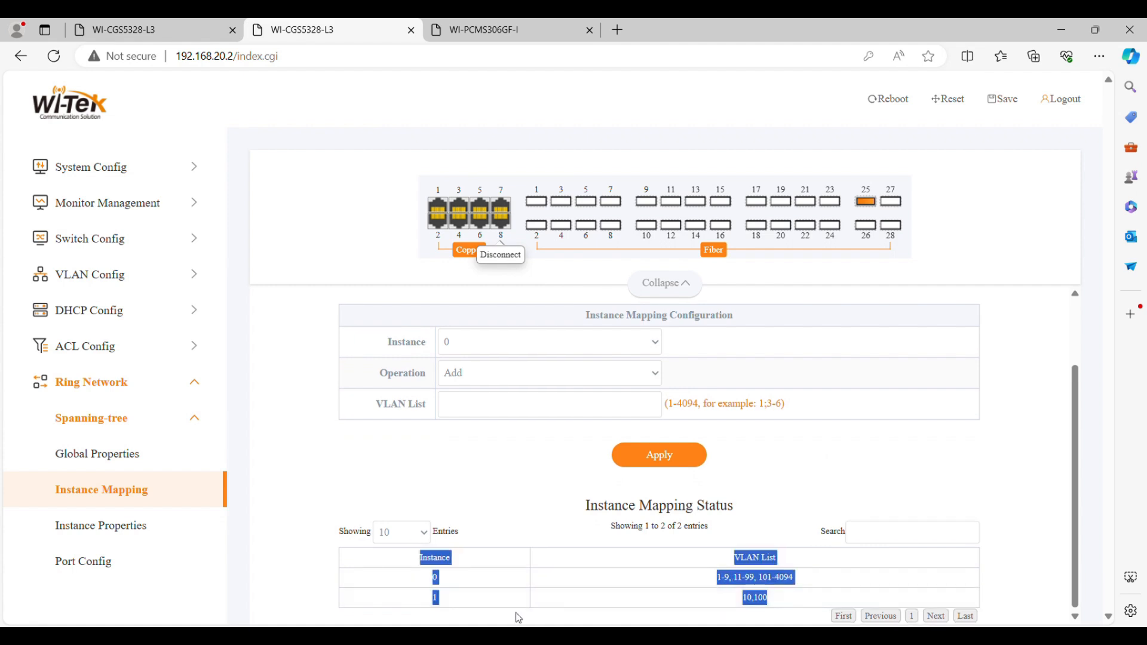
# - Create ERPS major-ring 1 on Switch B with Port0 Ethernet1/0/25 and Port1 Ethernet1/0/26, and check its status table entry
pyautogui.click(183, 418)
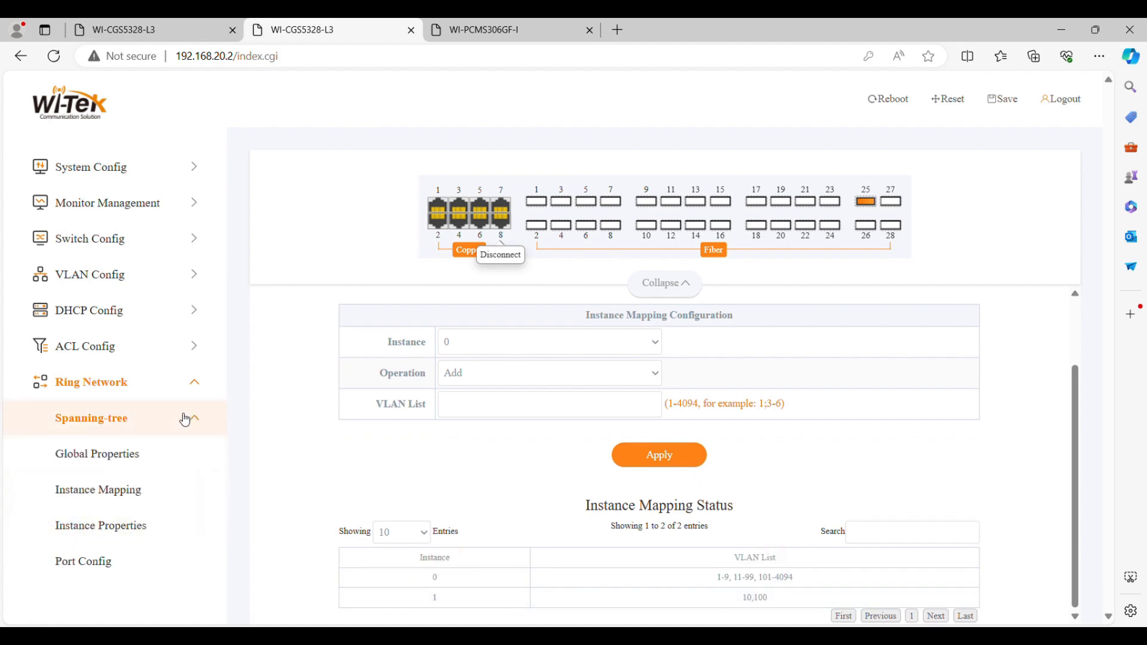
pyautogui.click(157, 499)
pyautogui.click(164, 418)
pyautogui.click(166, 461)
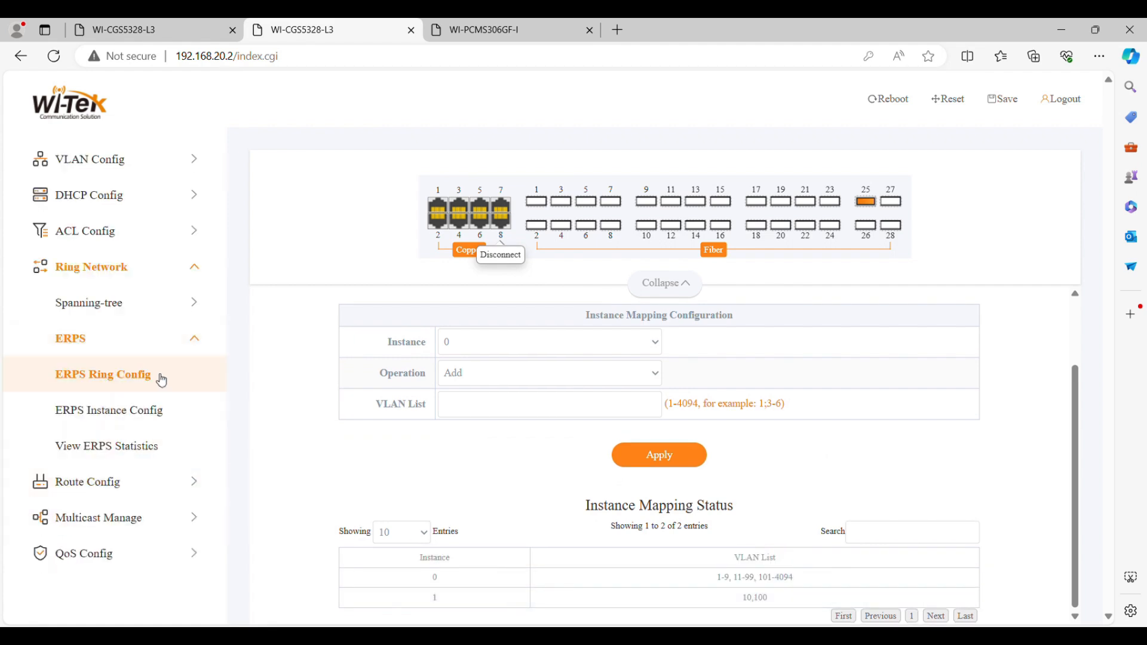
pyautogui.click(159, 379)
pyautogui.click(606, 429)
pyautogui.write('1')
pyautogui.scroll(-1, 606, 430)
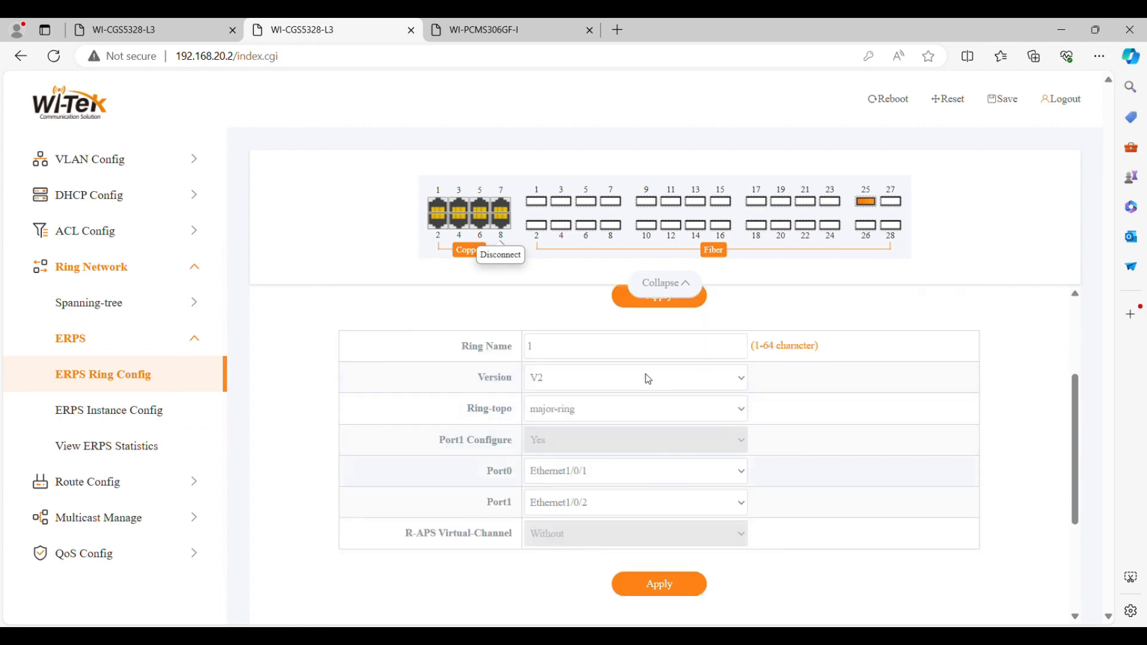
pyautogui.click(607, 429)
pyautogui.click(675, 590)
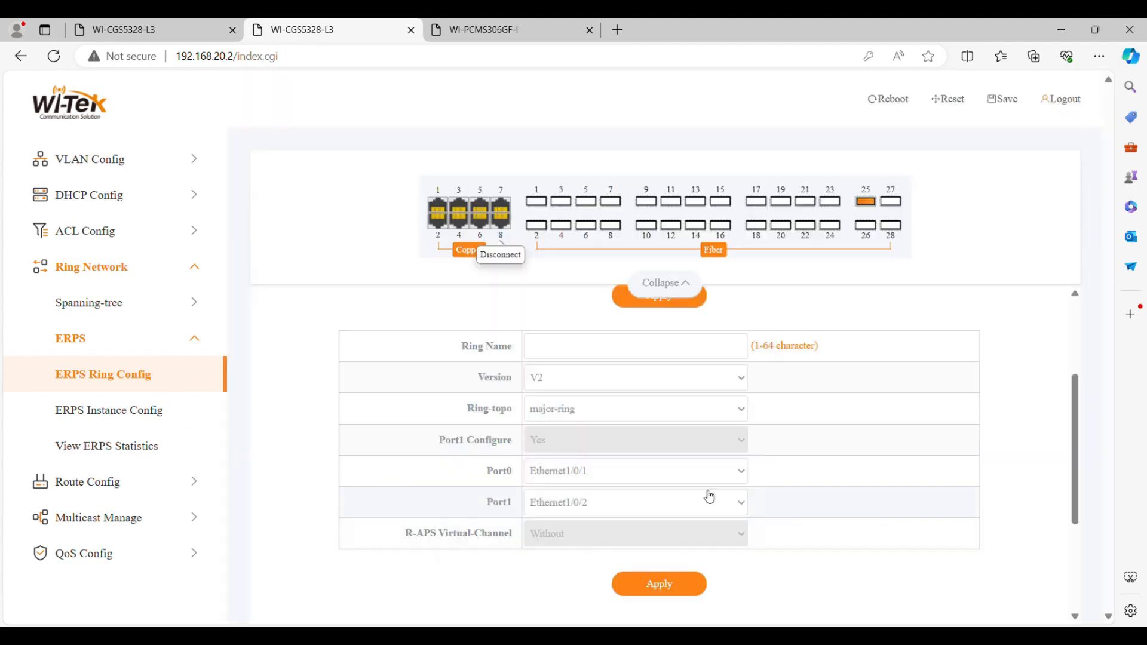
pyautogui.scroll(-3, 815, 444)
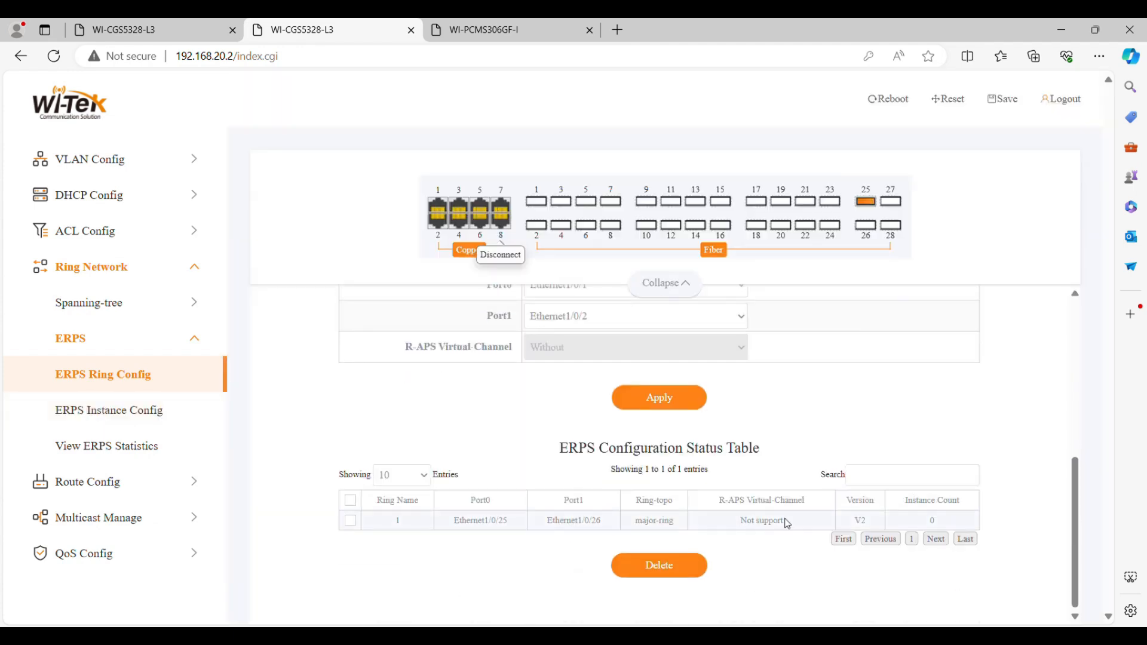
# - Create an ERPS instance on Switch B for ring 1 with Instance ID 1, Control VLAN0010 and Protected Instance 1
pyautogui.click(167, 411)
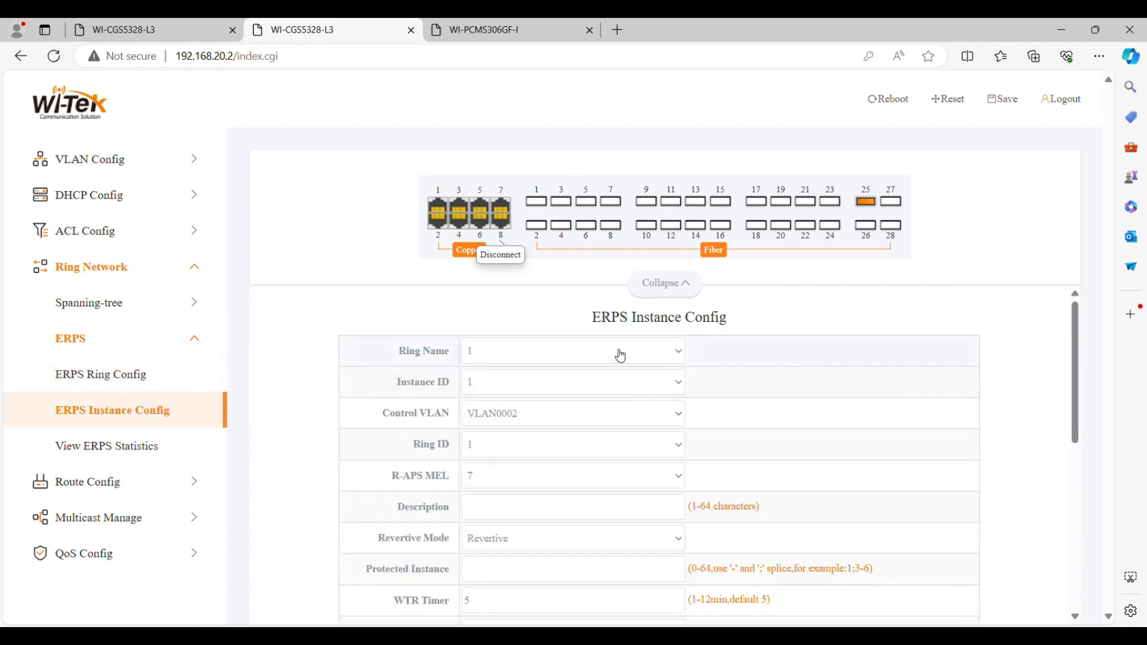
pyautogui.scroll(-1, 556, 461)
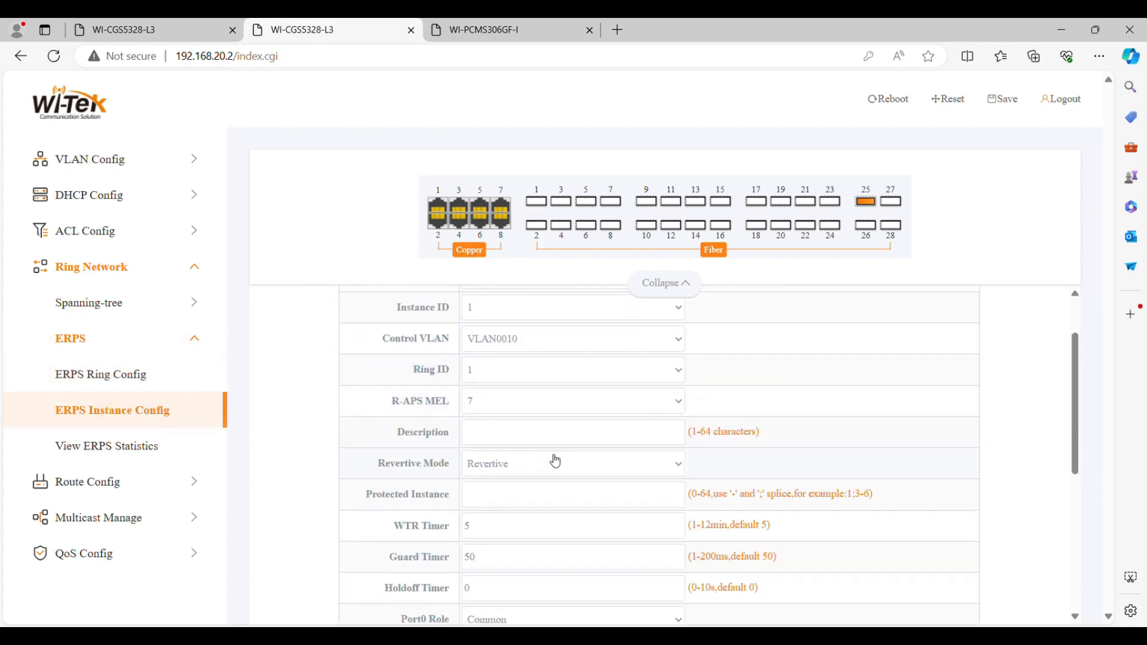
pyautogui.write('1')
pyautogui.scroll(-1, 538, 490)
pyautogui.scroll(1, 520, 471)
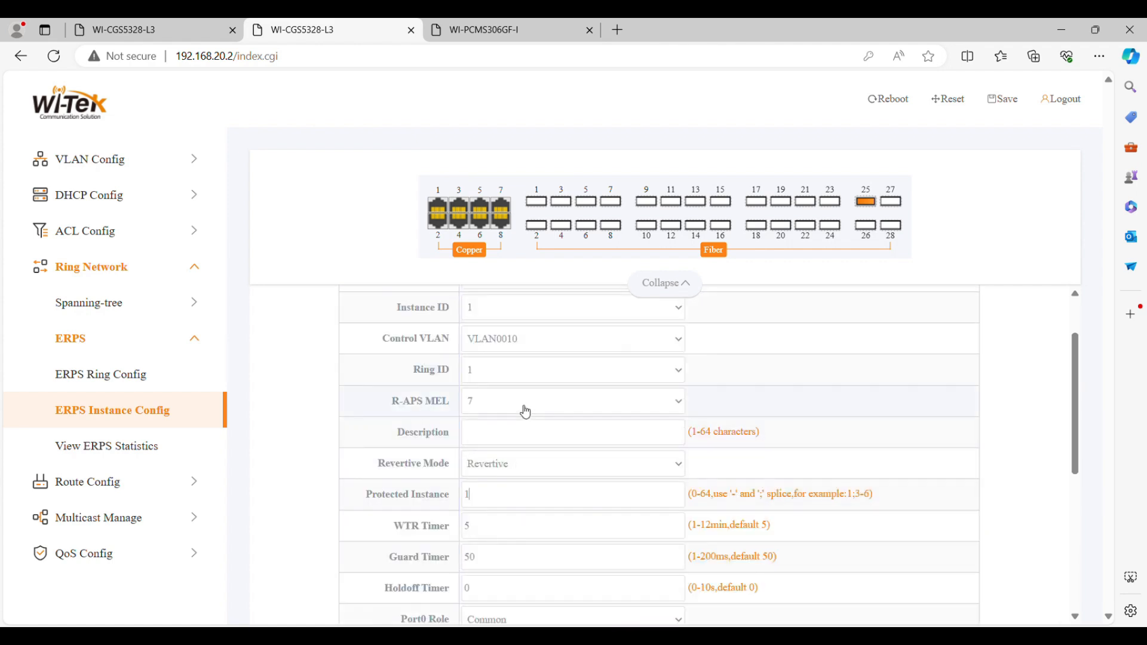
pyautogui.scroll(-4, 707, 568)
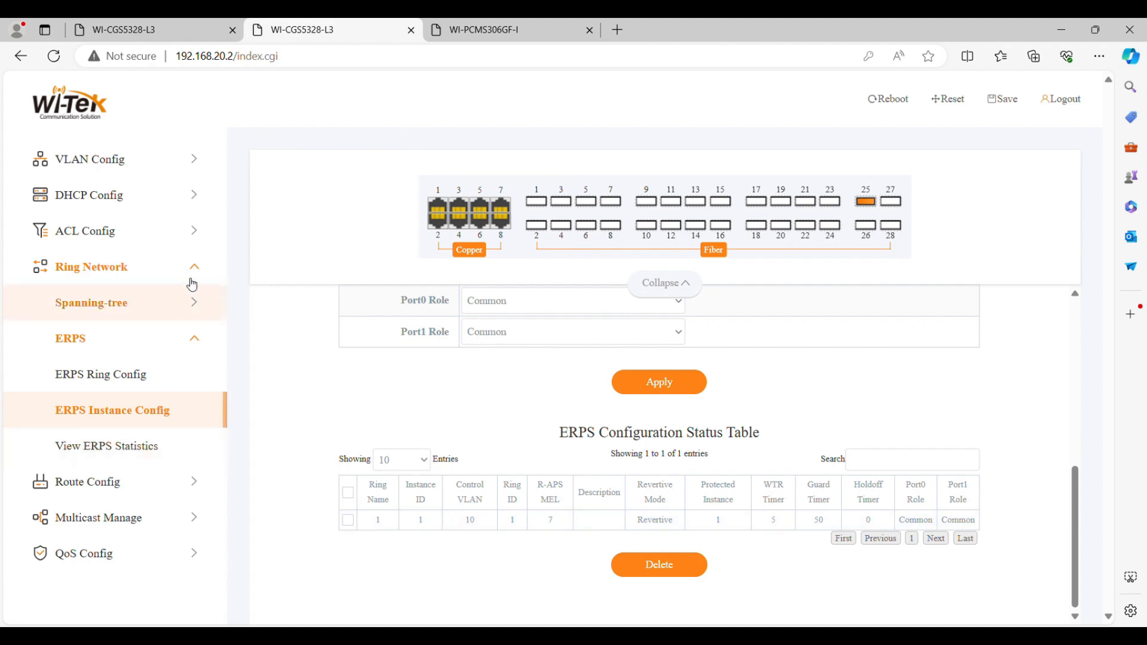
# - Switch to Switch C at 192.168.20.3 and apply the ERPS basic settings with ERPS enabled and Tcn-propagation set to ERPS
pyautogui.click(483, 30)
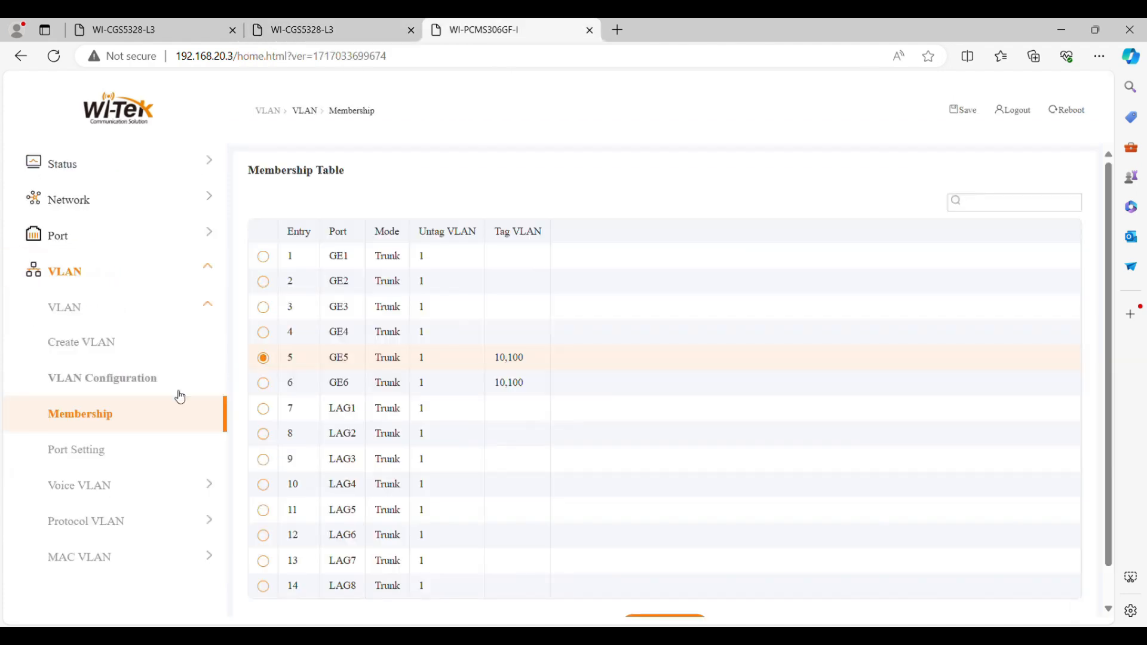
pyautogui.click(161, 273)
pyautogui.click(127, 385)
pyautogui.click(363, 266)
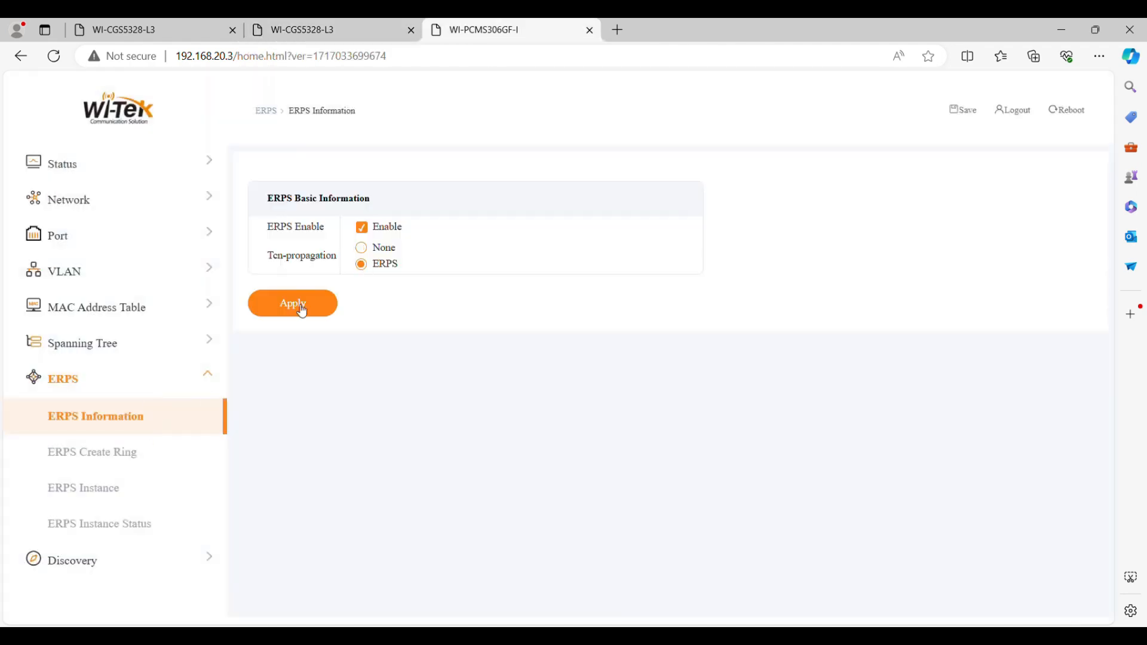
pyautogui.click(298, 306)
# - Create ERPS major-ring 1 on Switch C with Port0 GE5 and Port1 GE6, and review its status table entry
pyautogui.click(119, 452)
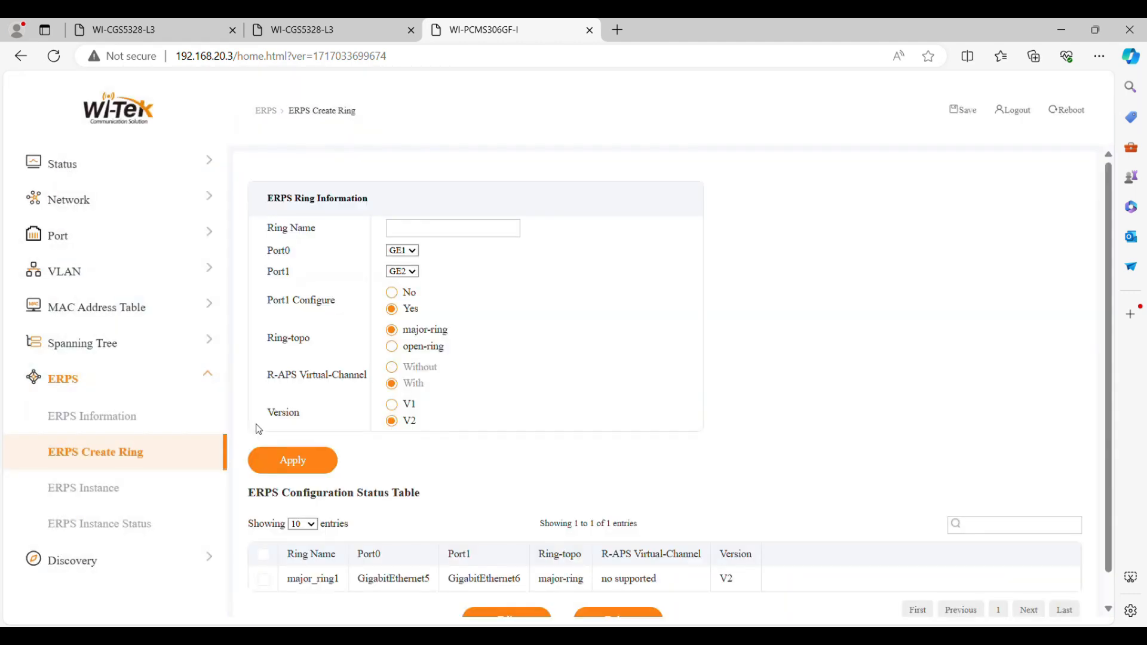
pyautogui.click(467, 230)
pyautogui.write('1')
pyautogui.click(408, 251)
pyautogui.click(398, 311)
pyautogui.click(409, 272)
pyautogui.click(409, 344)
pyautogui.click(304, 461)
pyautogui.scroll(-1, 545, 471)
pyautogui.moveTo(735, 548); pyautogui.dragTo(292, 544)
pyautogui.click(808, 489)
# - Apply an ERPS instance on Switch C for ring 1 with Instance ID 1, Control Vlan 10, Protect ID 1 and port0 as Owner
pyautogui.click(136, 495)
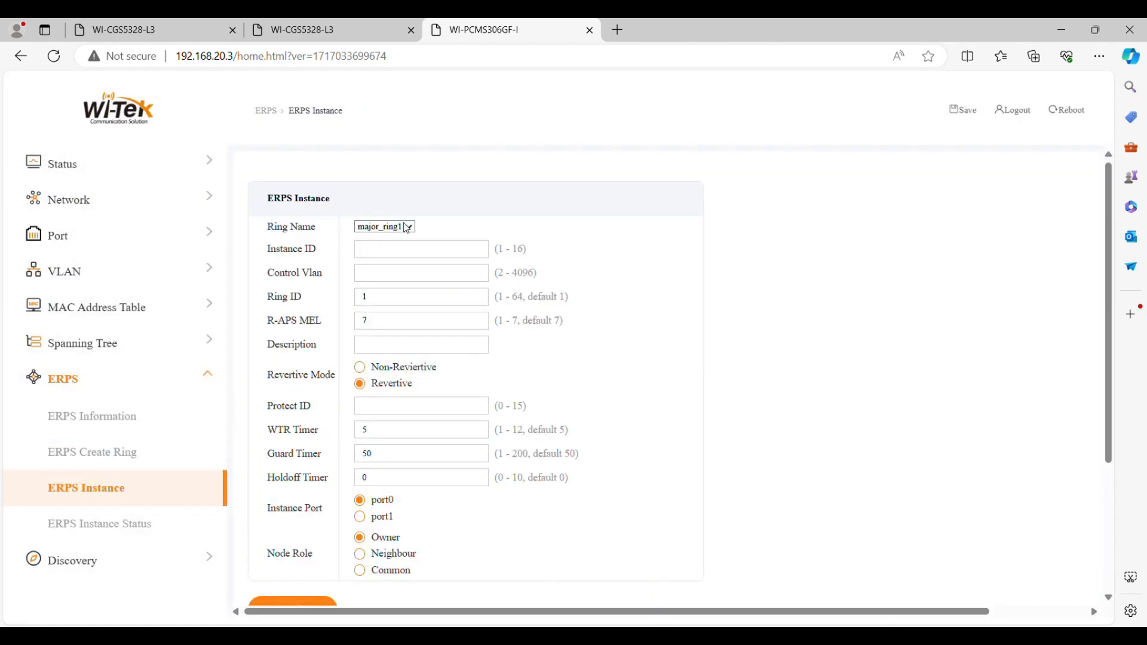
pyautogui.click(402, 226)
pyautogui.click(394, 250)
pyautogui.click(412, 254)
pyautogui.write('1')
pyautogui.click(417, 275)
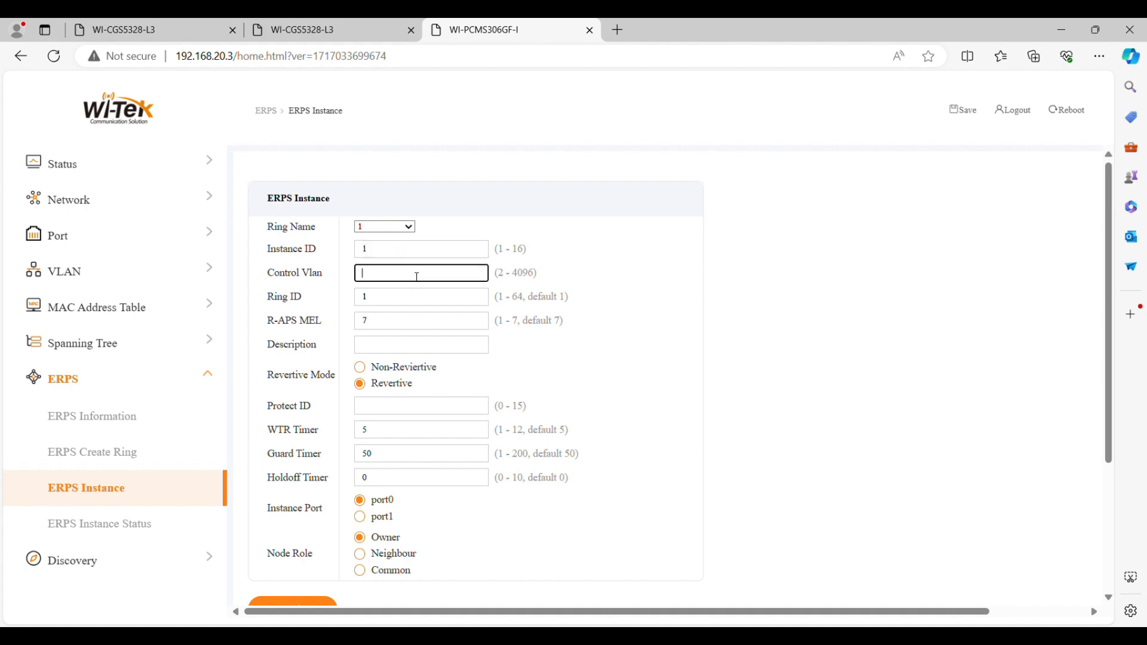
pyautogui.click(402, 412)
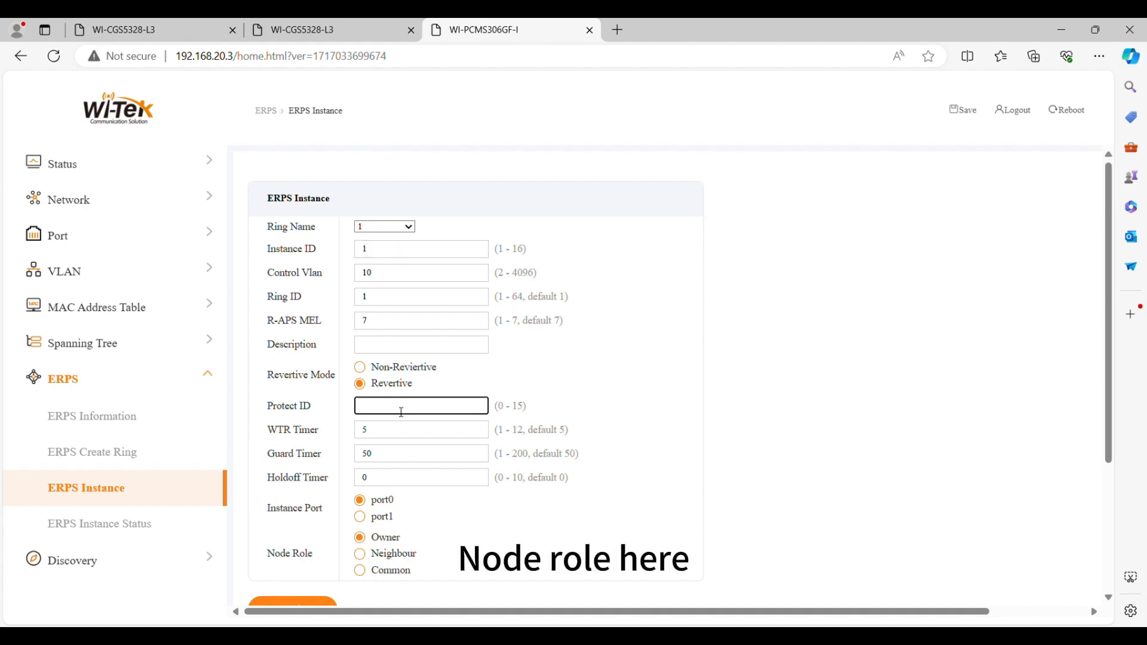
pyautogui.write('1')
pyautogui.click(671, 385)
pyautogui.scroll(-1, 645, 400)
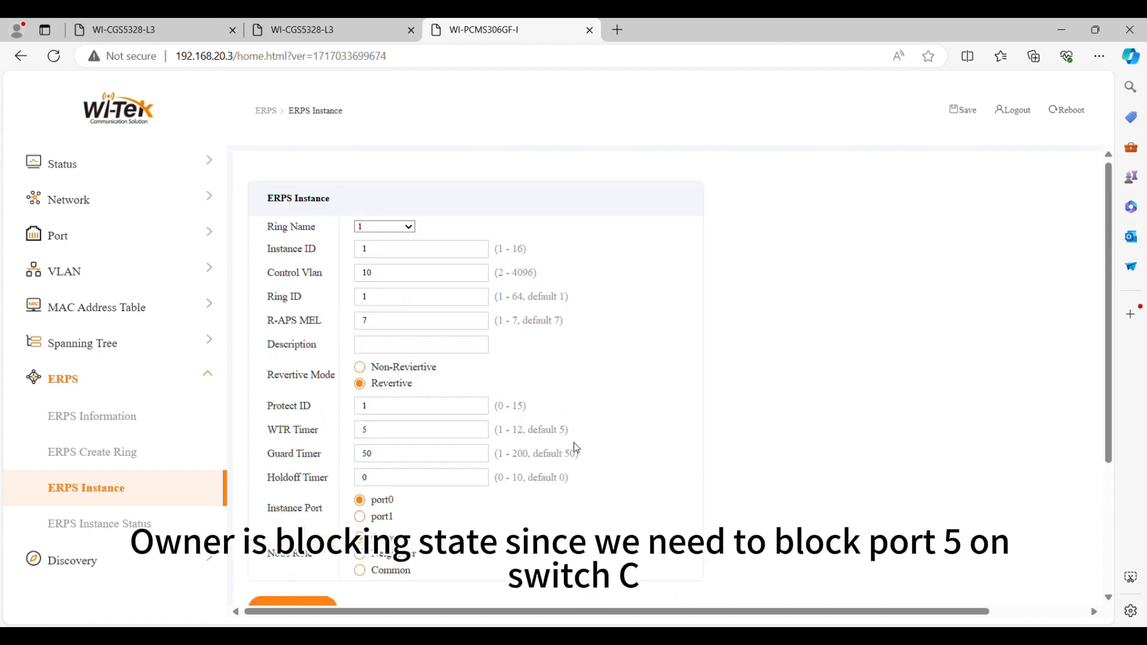
pyautogui.scroll(-2, 576, 448)
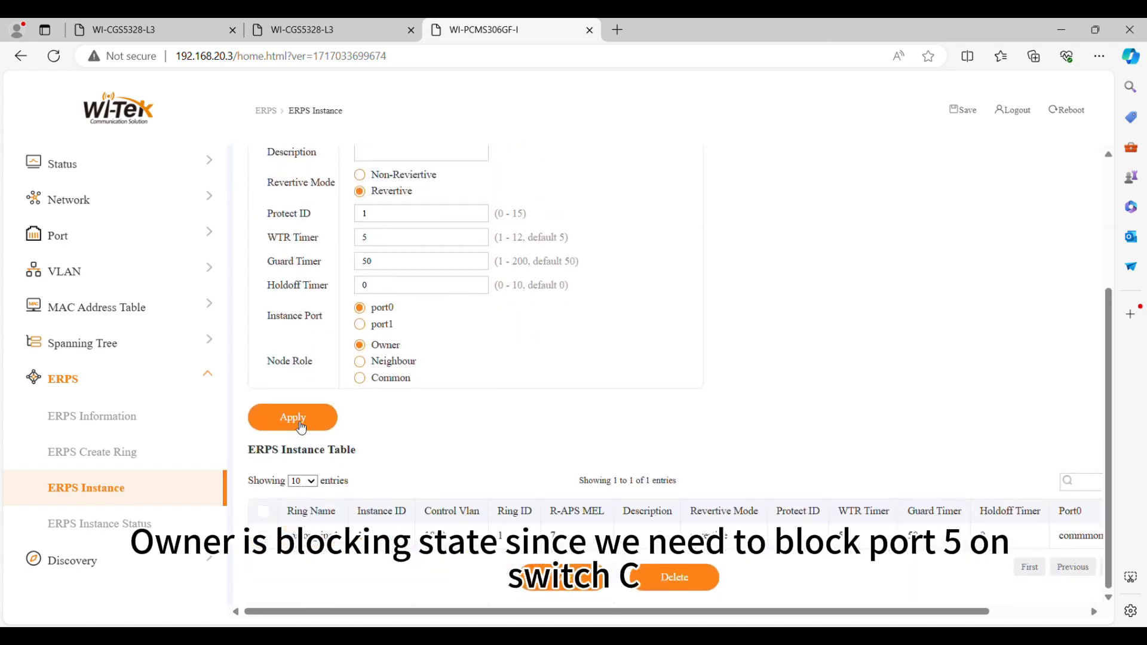
pyautogui.click(294, 417)
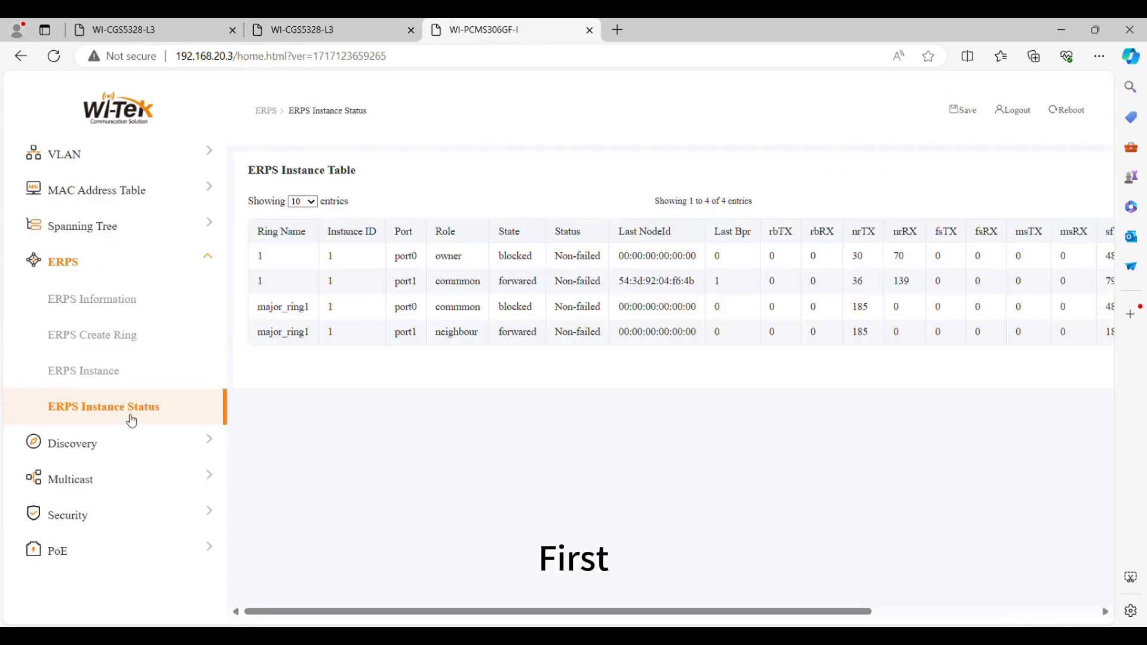
# - Examine the role and state of ring 1's port0 in Switch C's ERPS instance status table
pyautogui.click(131, 415)
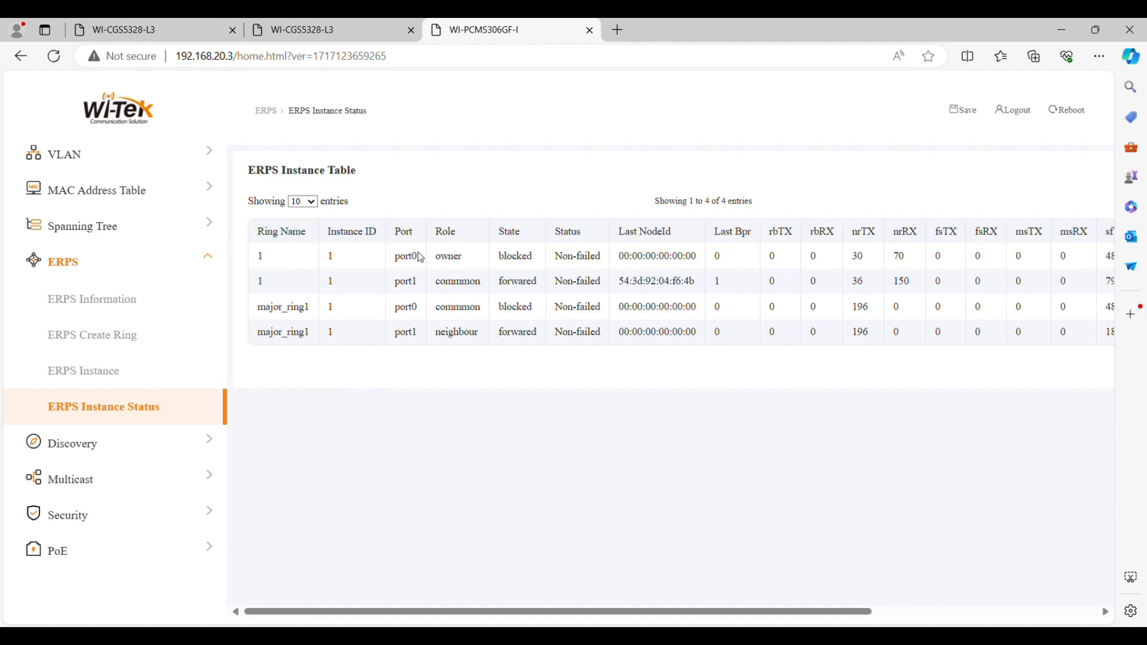
pyautogui.moveTo(389, 258); pyautogui.dragTo(556, 262)
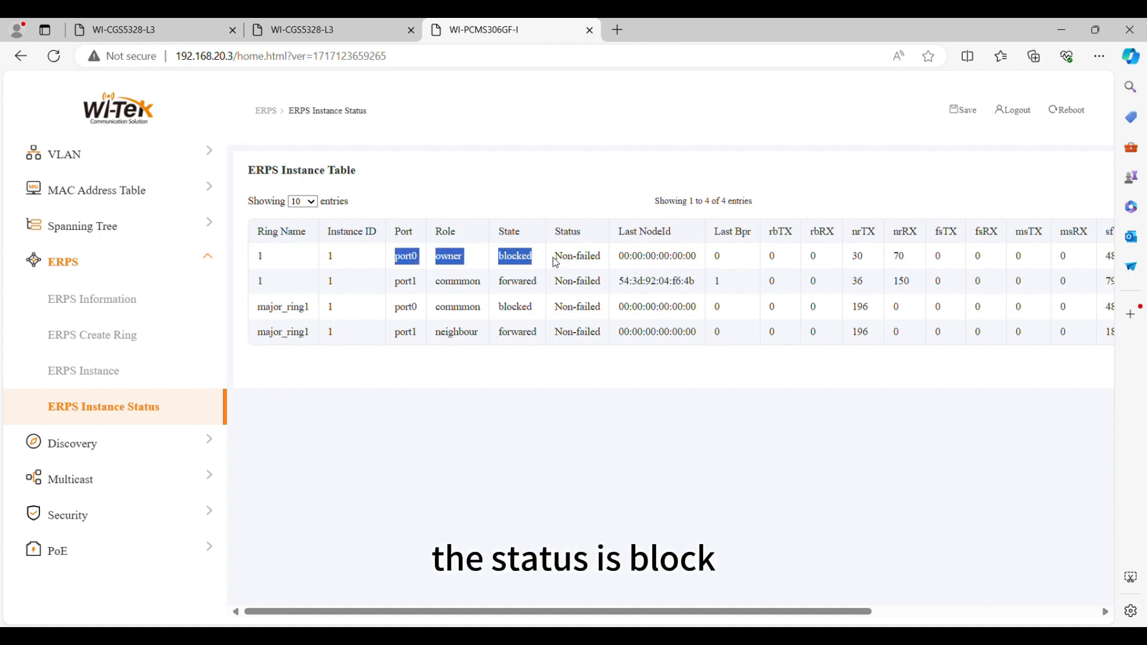
pyautogui.click(465, 483)
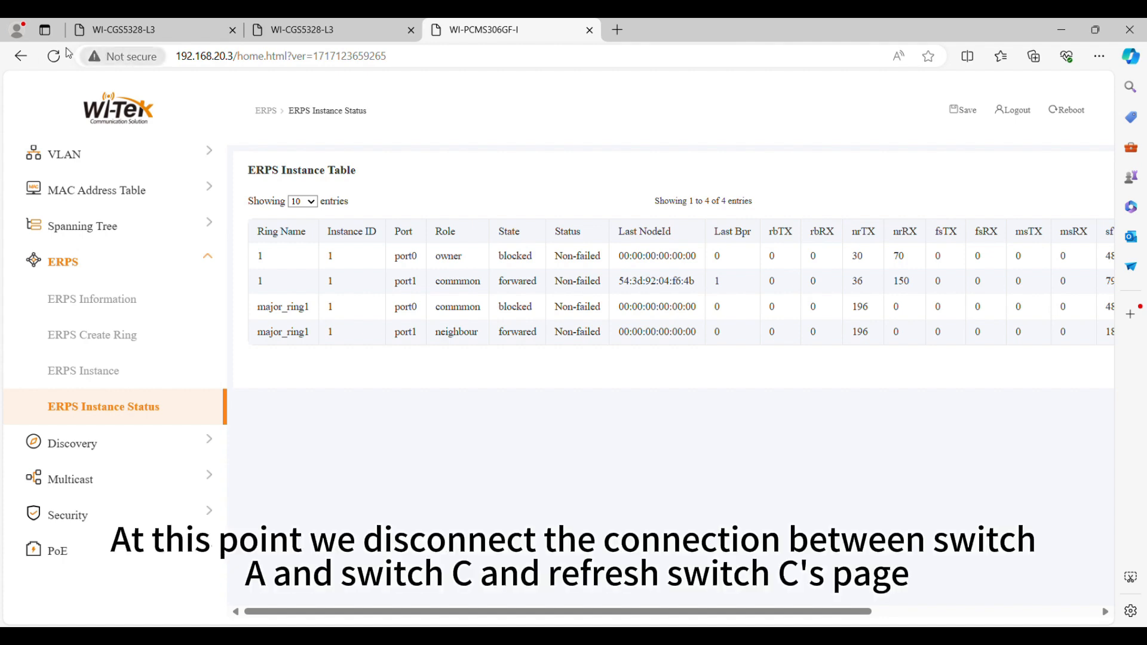
# - Refresh Switch C's page and inspect the link status of port GE6 in the system information
pyautogui.click(55, 57)
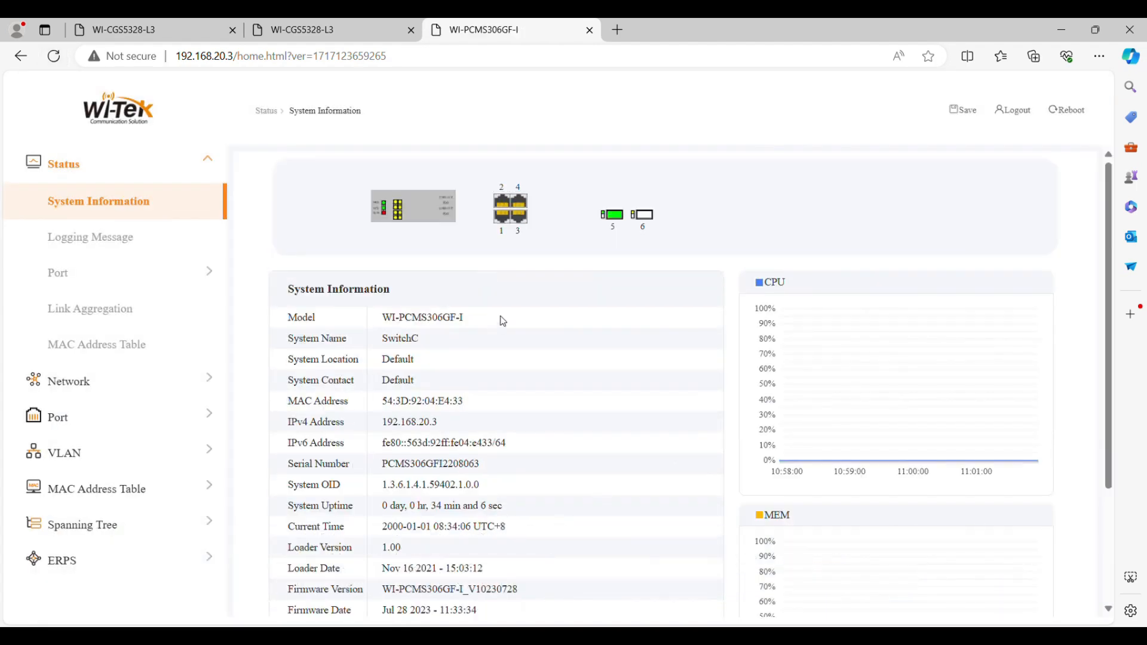
pyautogui.scroll(-1, 506, 319)
pyautogui.scroll(1, 505, 318)
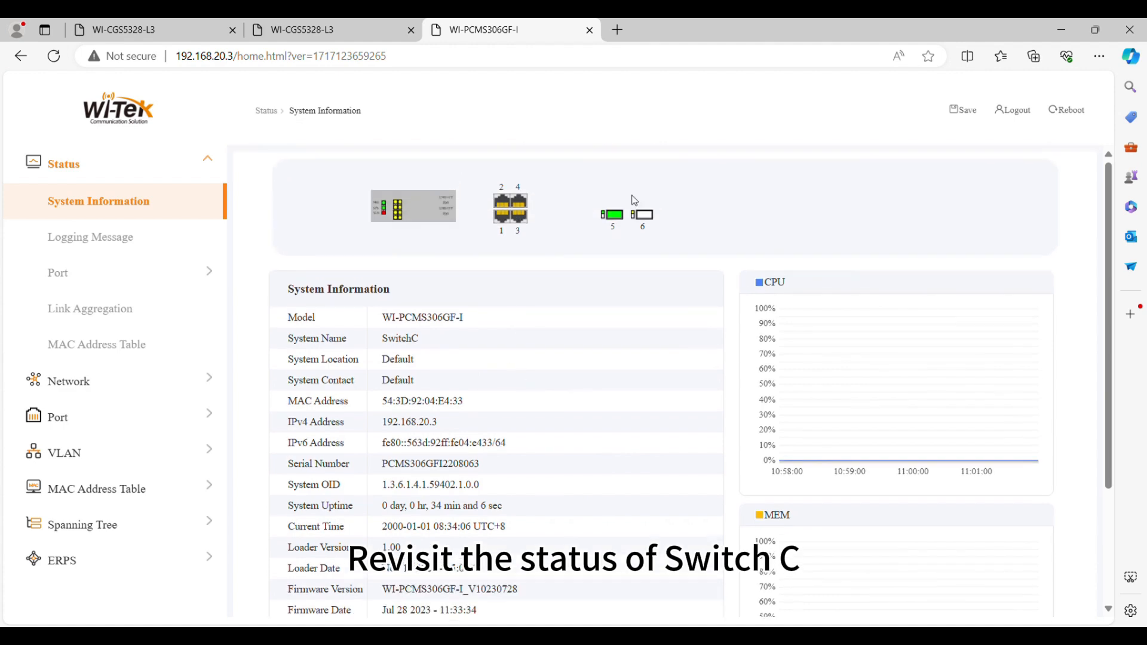
pyautogui.moveTo(652, 221)
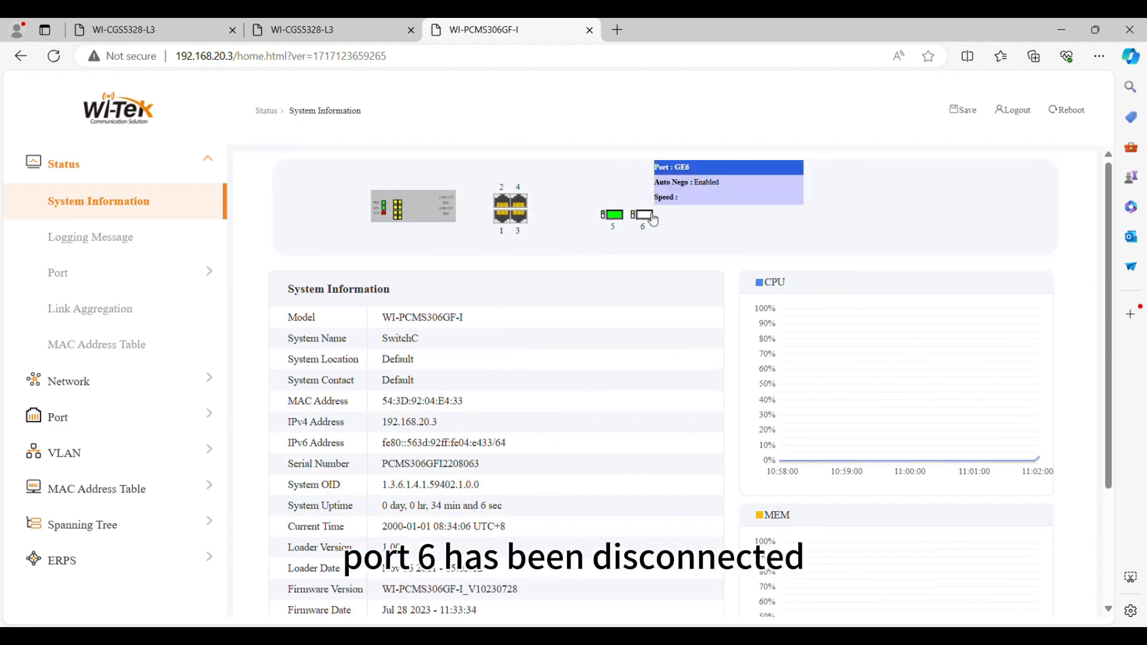
# - Reopen Switch C's ERPS instance status and check the state of ring 1's port0 after the link disconnection
pyautogui.click(138, 559)
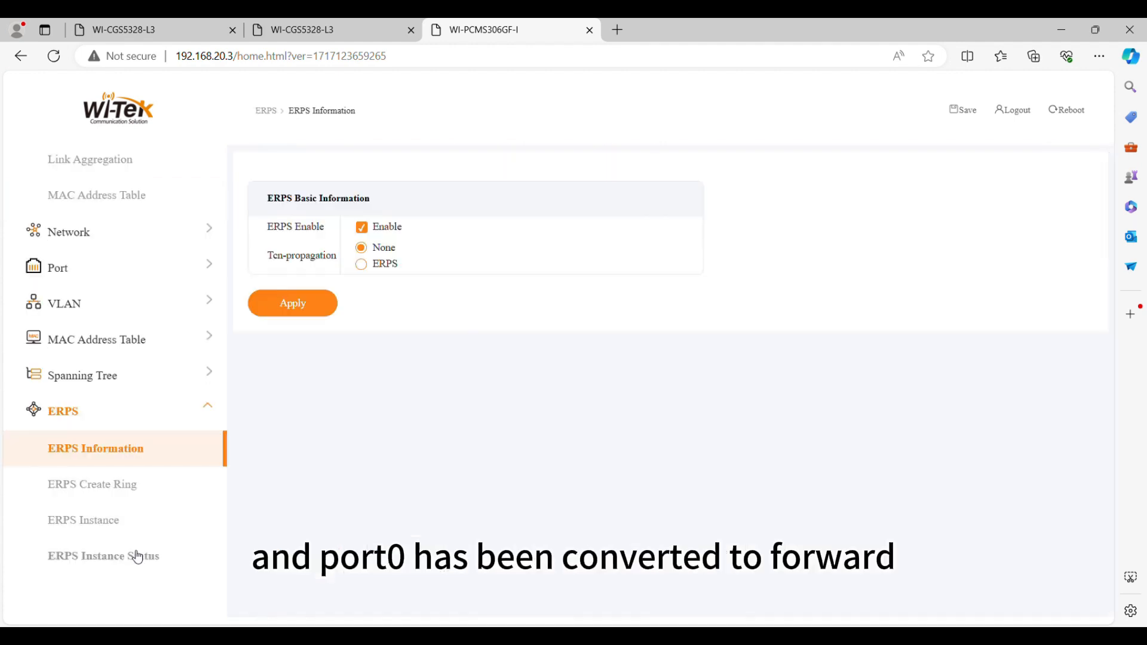
pyautogui.click(142, 559)
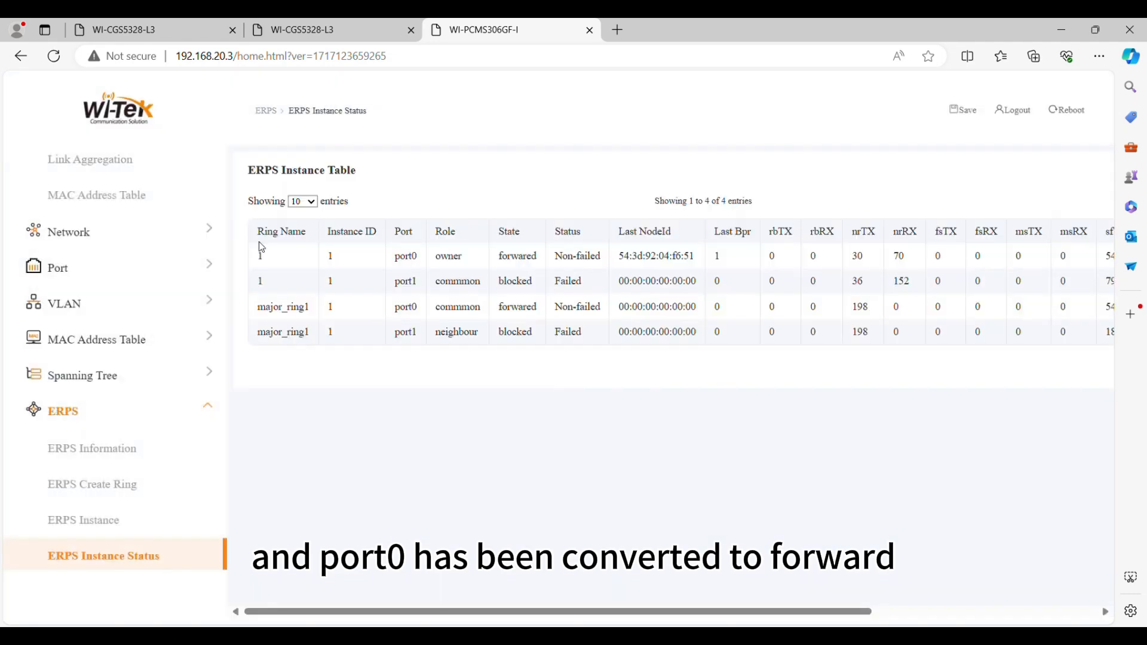
pyautogui.moveTo(261, 248); pyautogui.dragTo(607, 261)
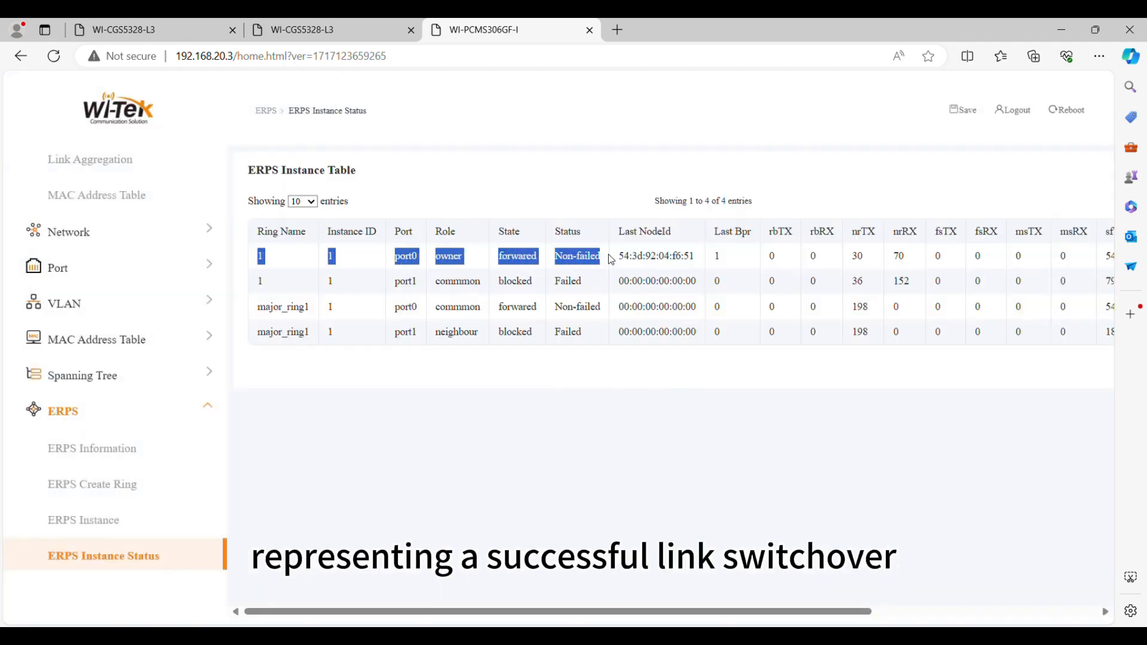